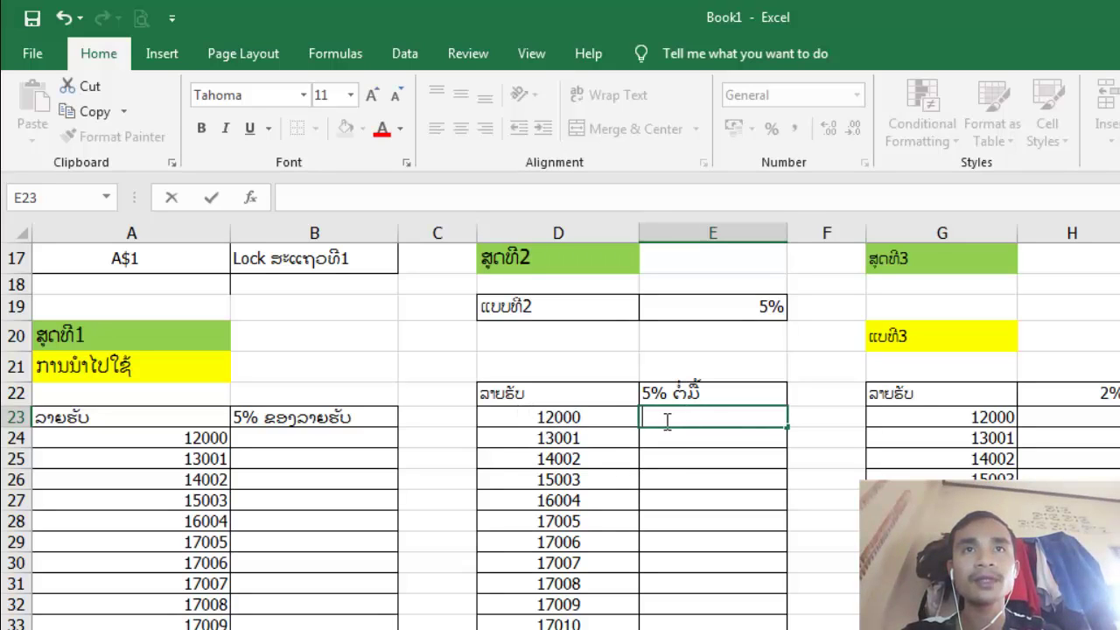
# Enter the formula =E19*D23 in E23 and fill it down the 5% column of the second exercise table
pyautogui.write('=')
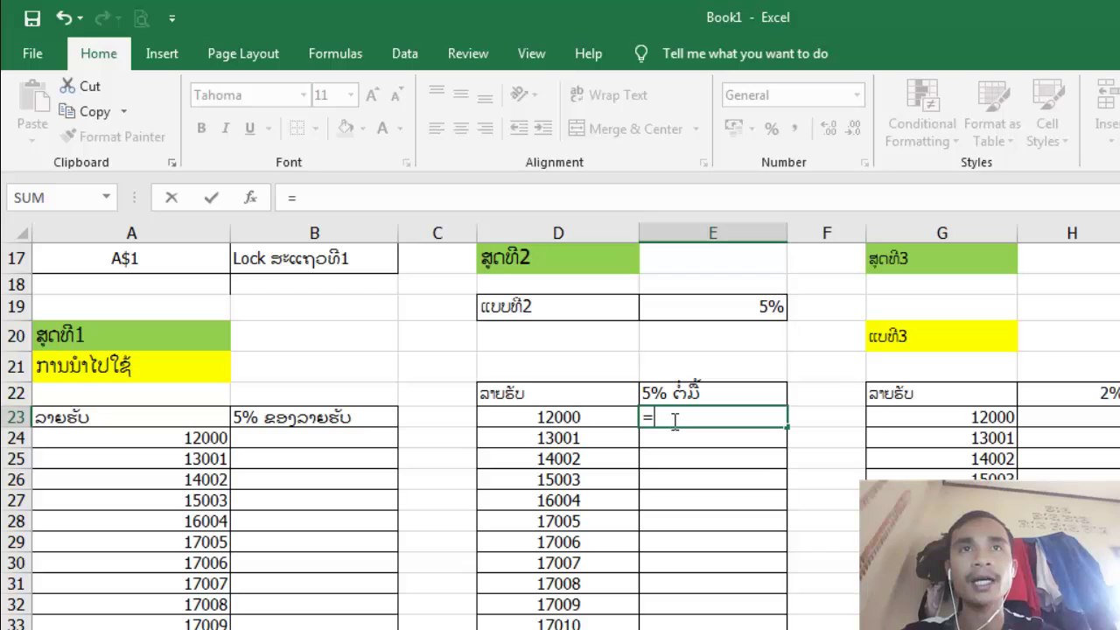
pyautogui.click(722, 302)
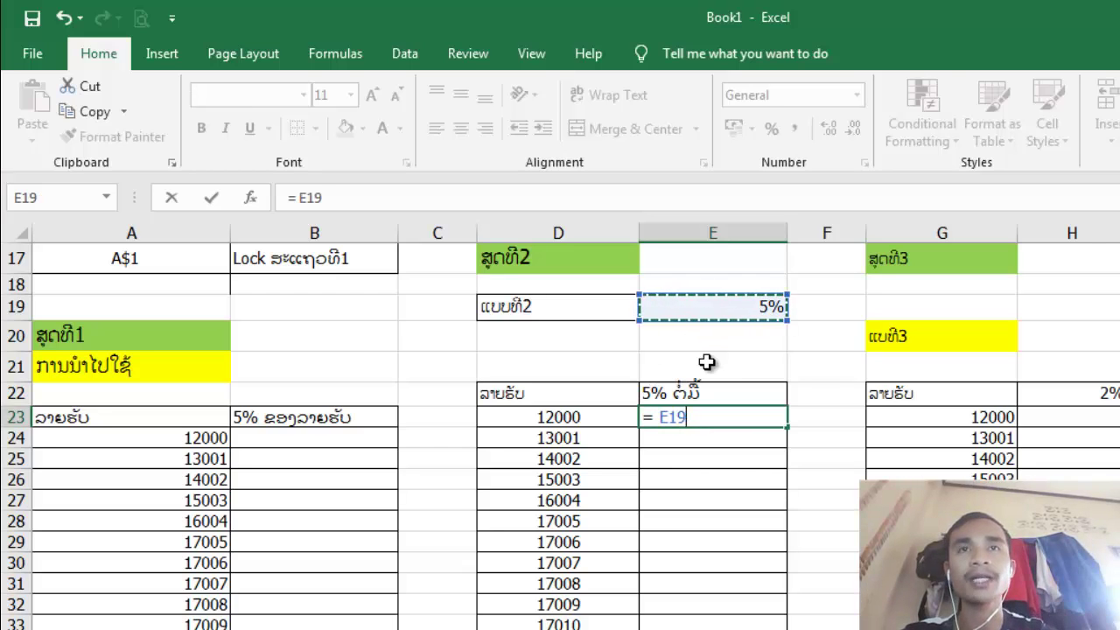
pyautogui.write('*')
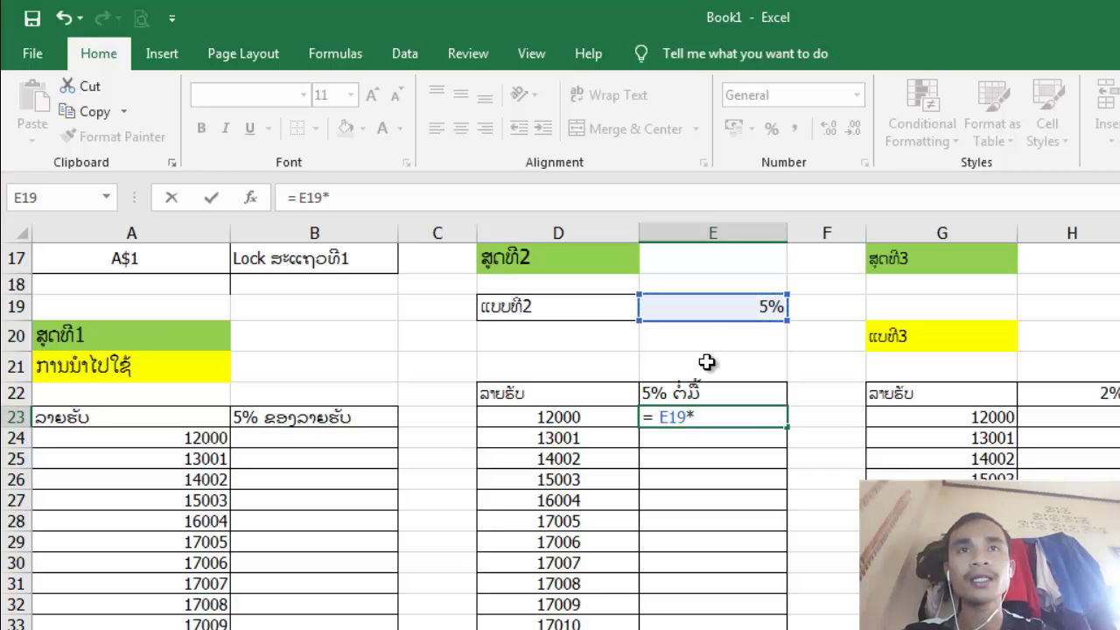
pyautogui.click(591, 417)
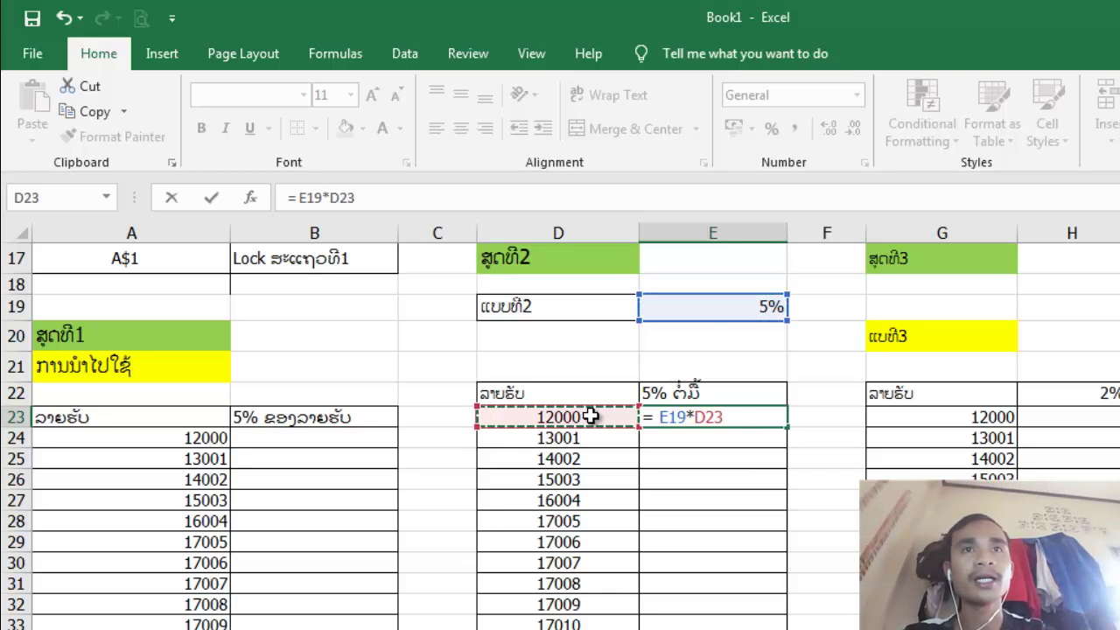
pyautogui.press('Return')
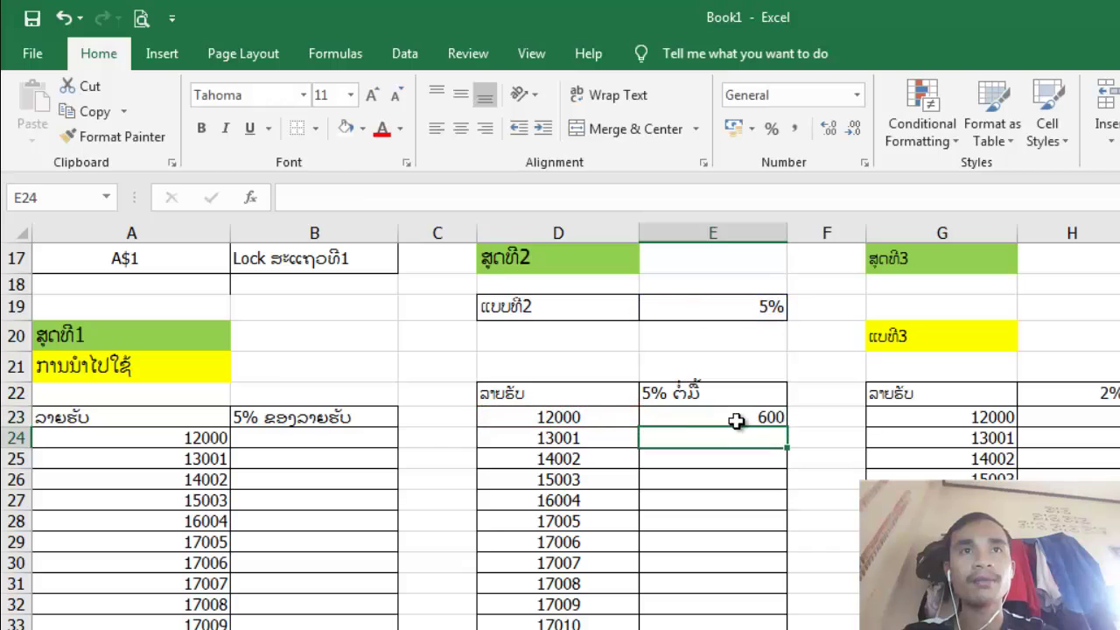
pyautogui.click(782, 420)
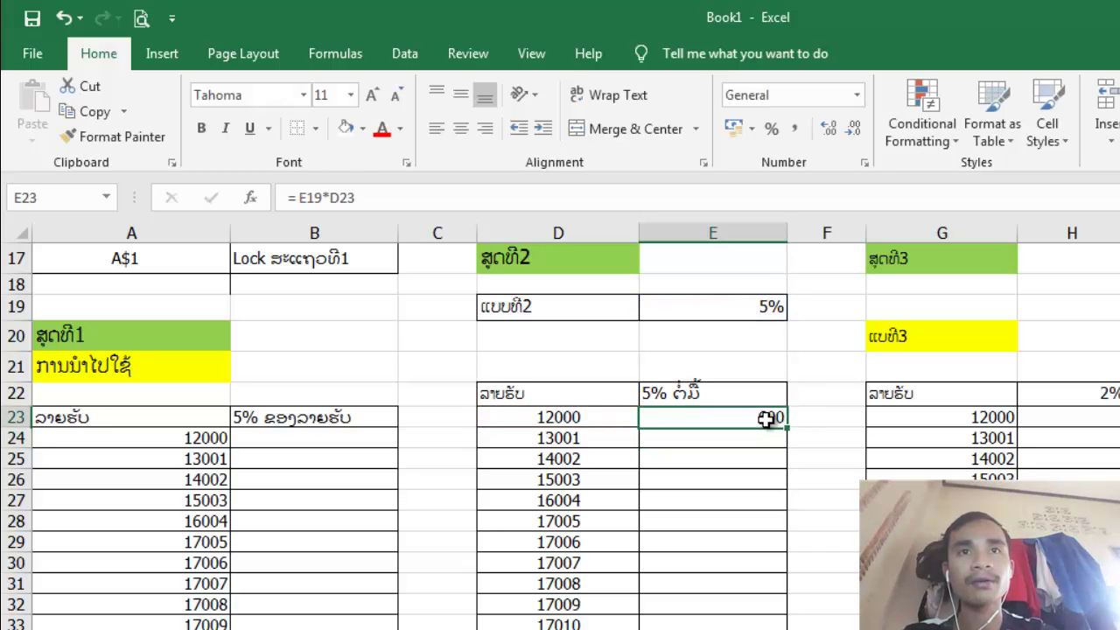
pyautogui.moveTo(787, 428); pyautogui.dragTo(788, 628)
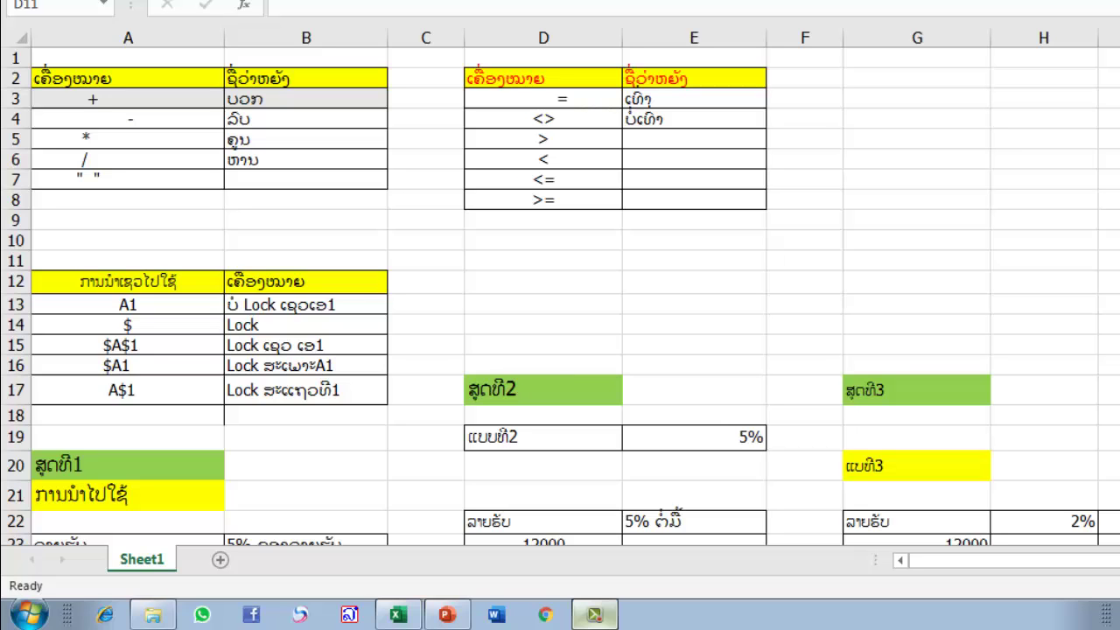
# Review the symbol and cell-locking reference tables, then the income amounts in the first exercise table
pyautogui.click(543, 261)
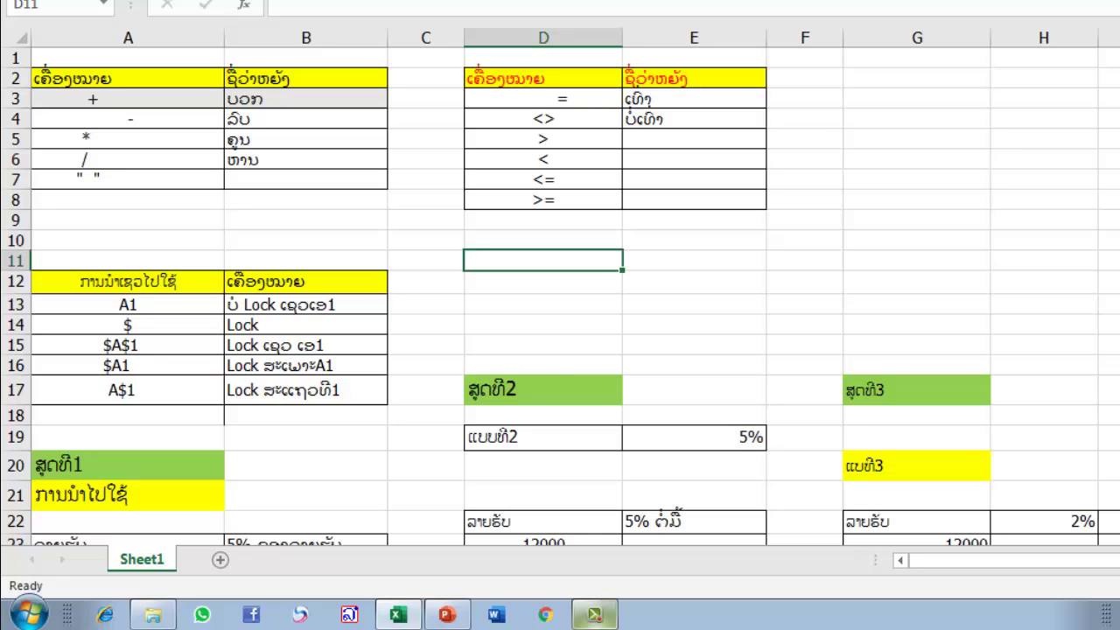
pyautogui.scroll(-4, 895, 75)
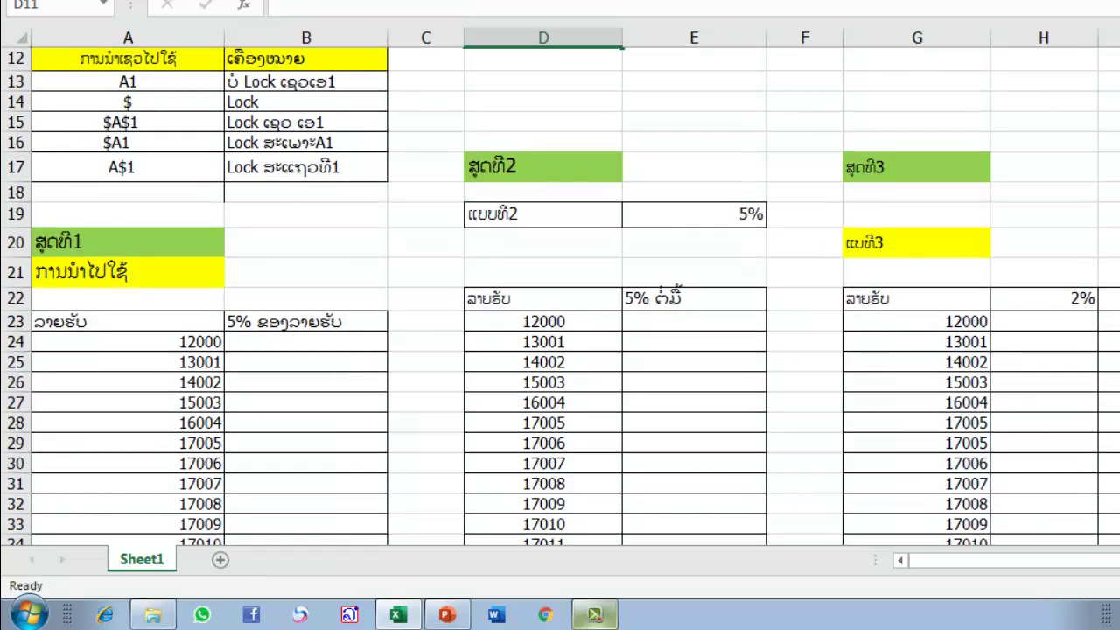
pyautogui.scroll(3, 307, 352)
pyautogui.scroll(-2, 307, 352)
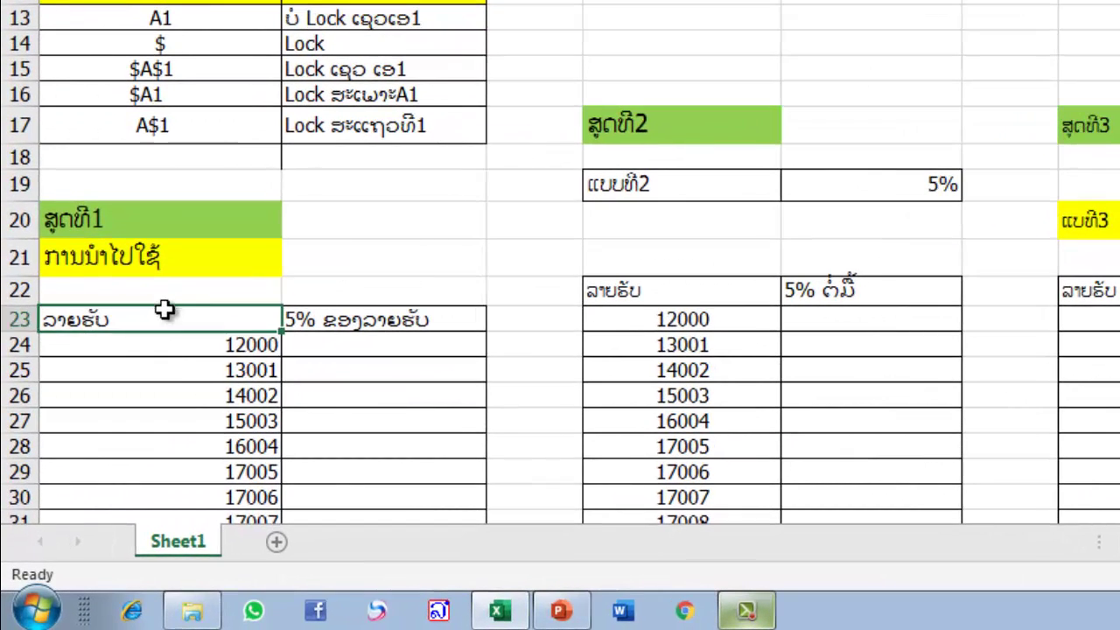
pyautogui.moveTo(130, 378); pyautogui.dragTo(150, 461)
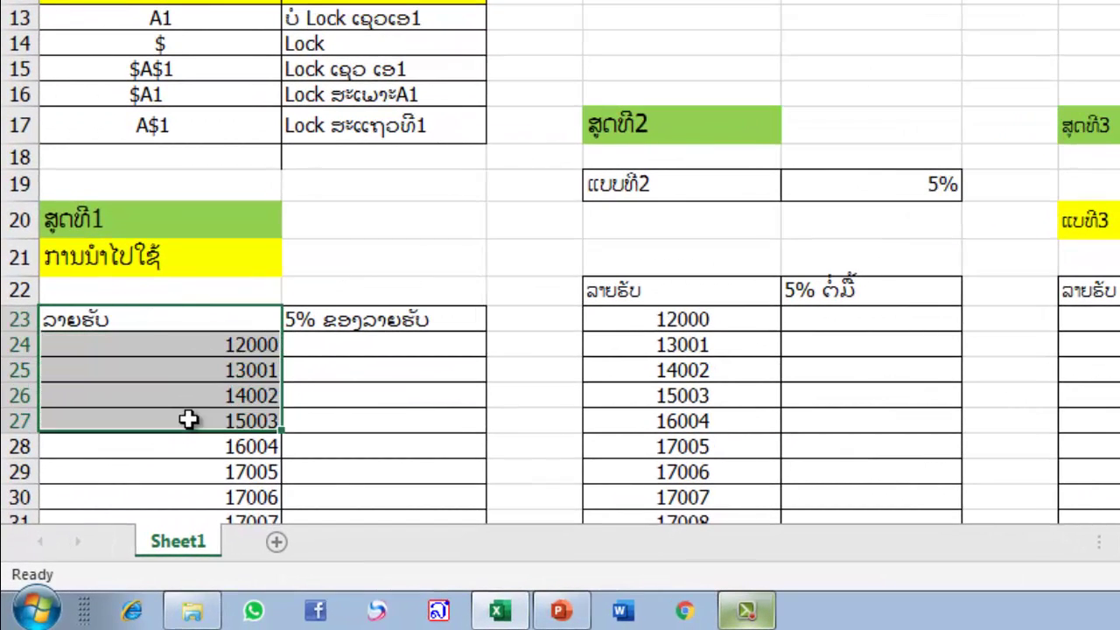
pyautogui.moveTo(189, 420); pyautogui.dragTo(189, 465)
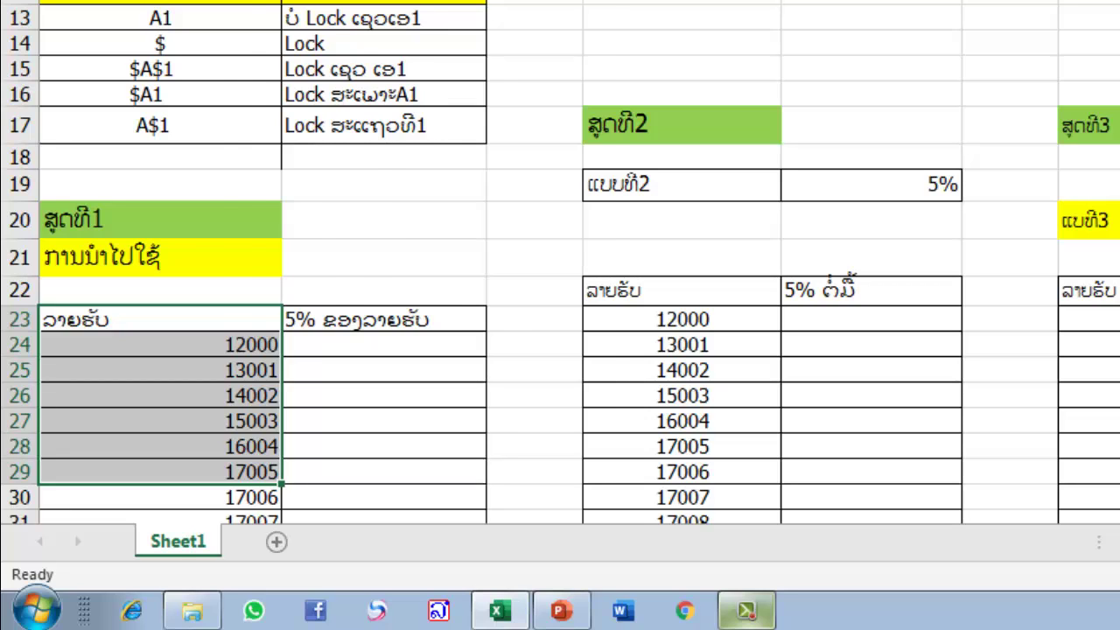
pyautogui.click(385, 1)
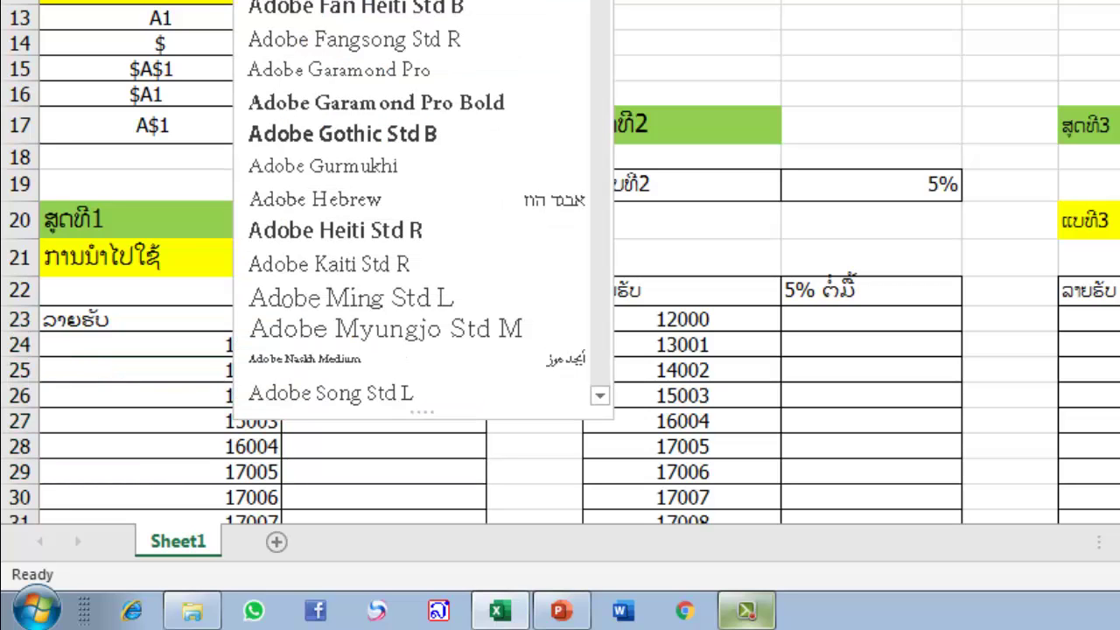
pyautogui.click(385, 1)
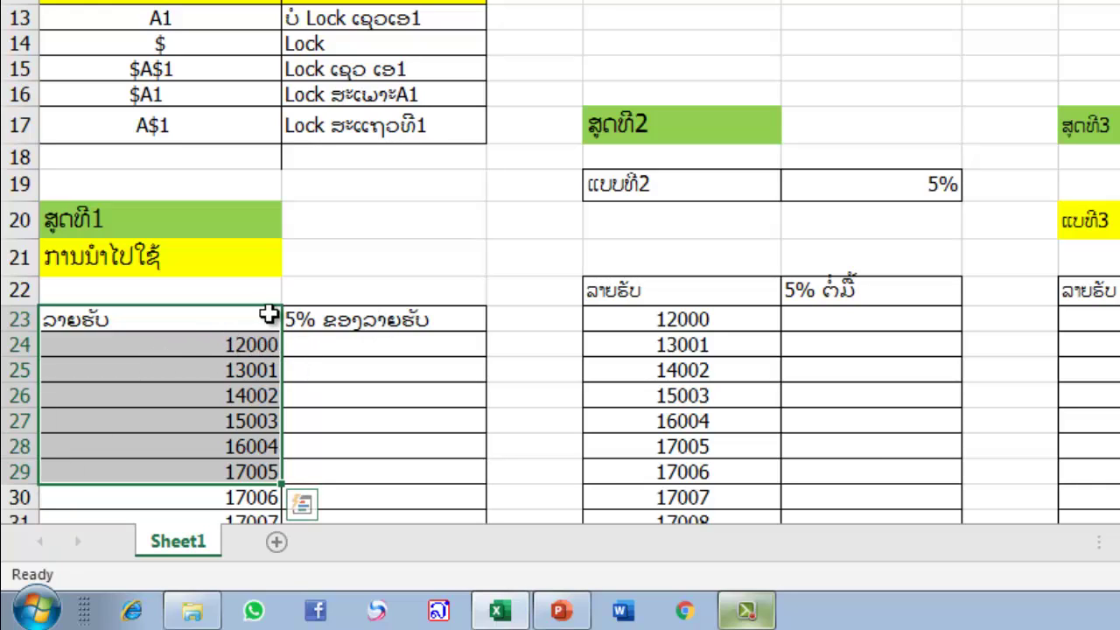
pyautogui.click(323, 343)
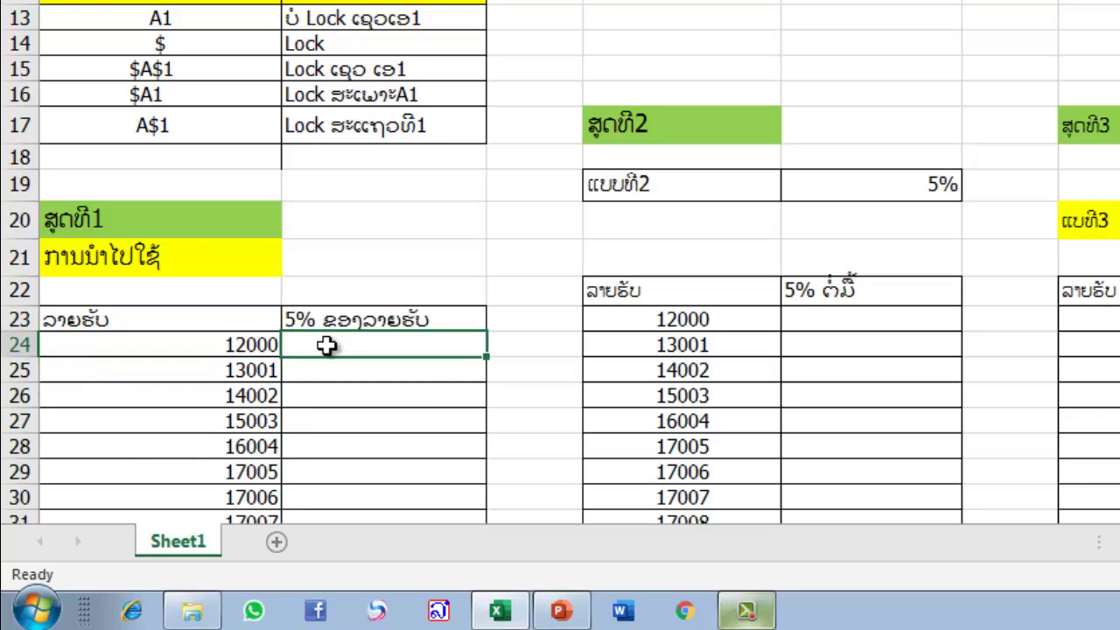
pyautogui.write('0,')
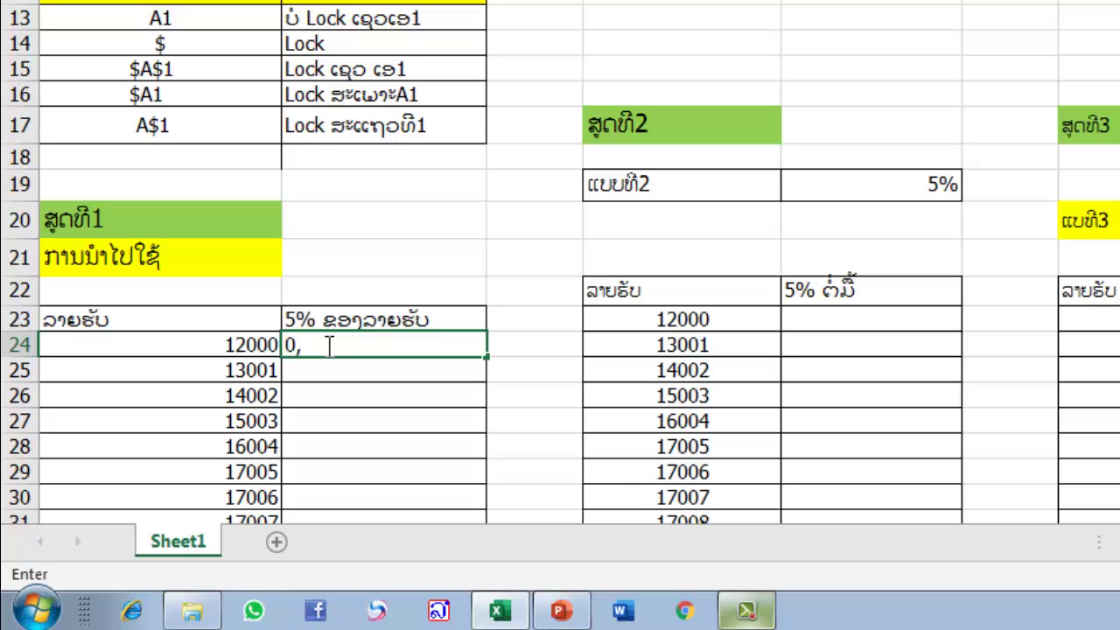
pyautogui.write('0')
pyautogui.write('5')
pyautogui.press('BackSpace')
pyautogui.press('BackSpace')
pyautogui.press('BackSpace')
pyautogui.press('BackSpace')
pyautogui.write('5%*12000')
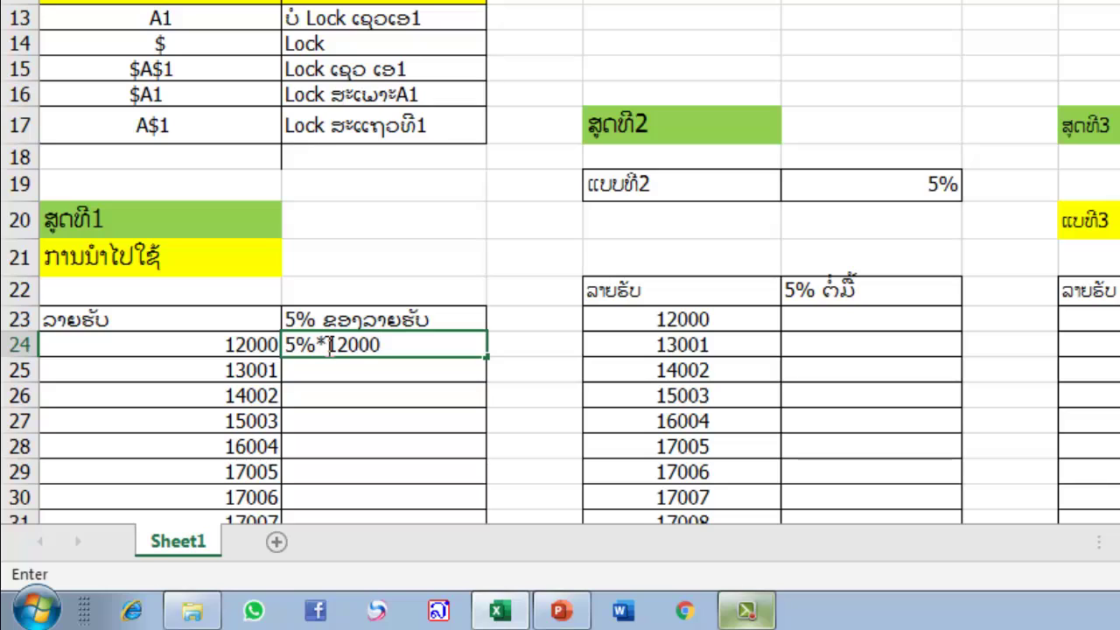
pyautogui.press('BackSpace')
pyautogui.press('BackSpace')
pyautogui.press('BackSpace')
pyautogui.press('BackSpace')
pyautogui.press('BackSpace')
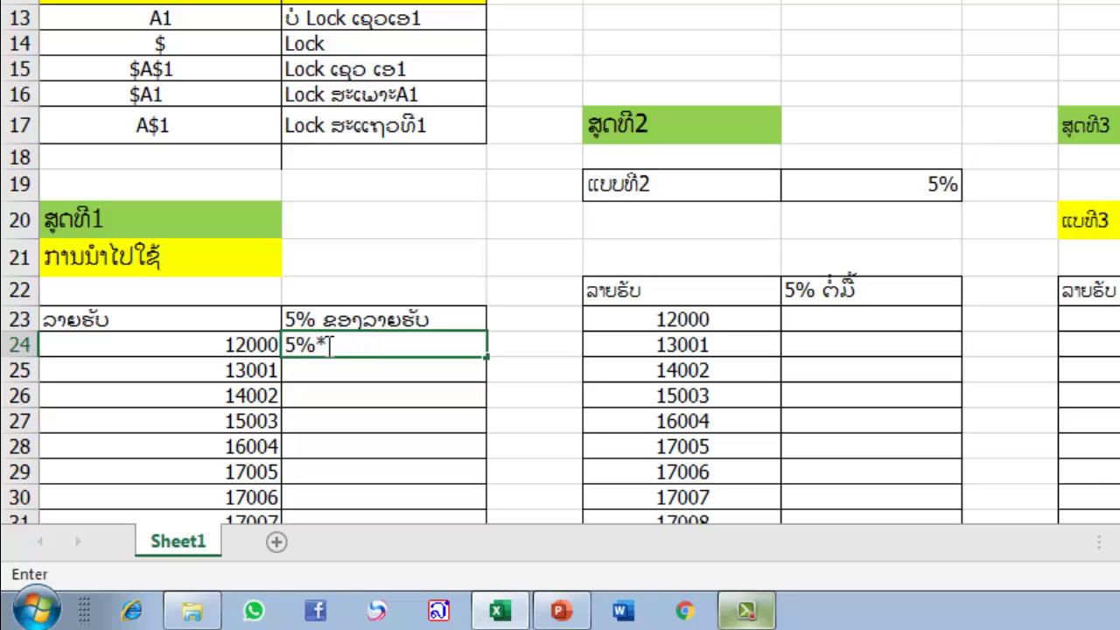
pyautogui.press('BackSpace')
pyautogui.press('BackSpace')
# Enter the formula =5%*A24 in B24 and fill it down through B43
pyautogui.click(305, 341)
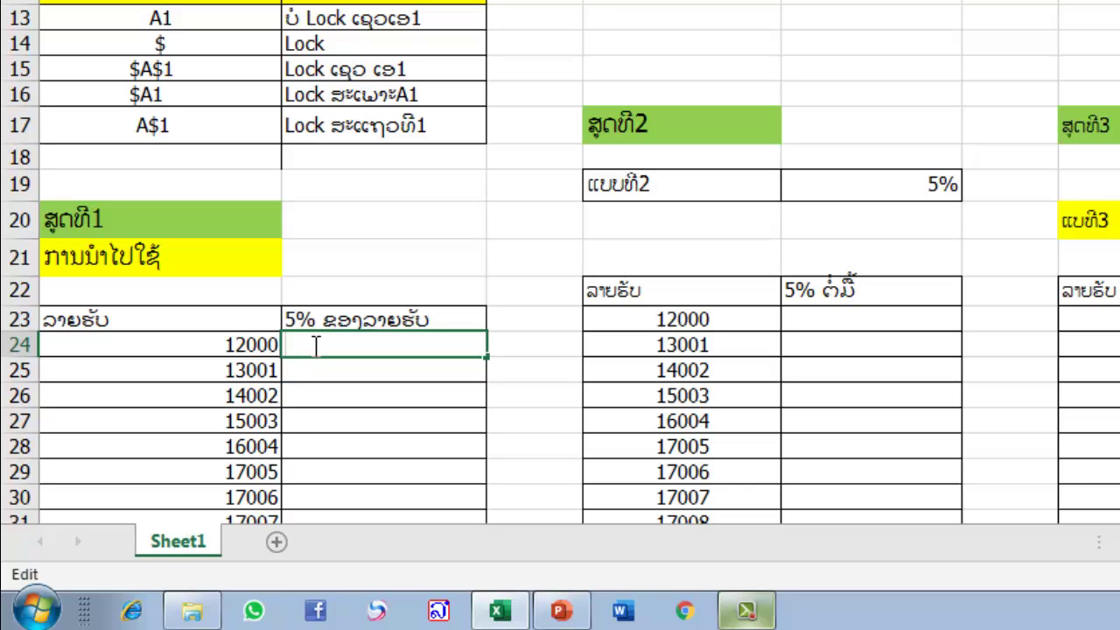
pyautogui.write('=')
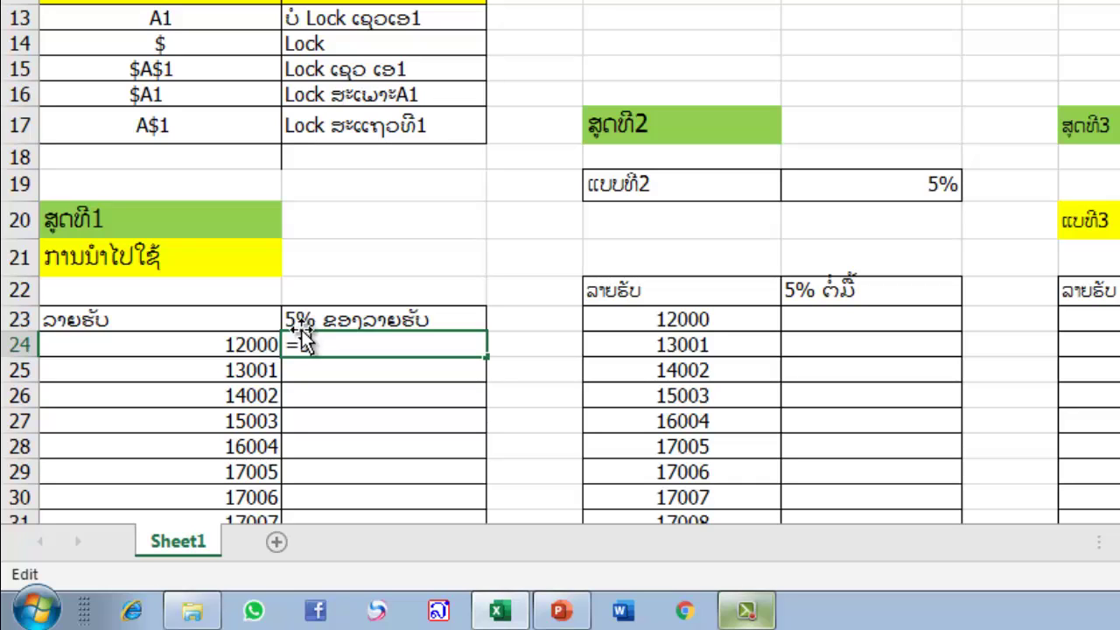
pyautogui.write('5')
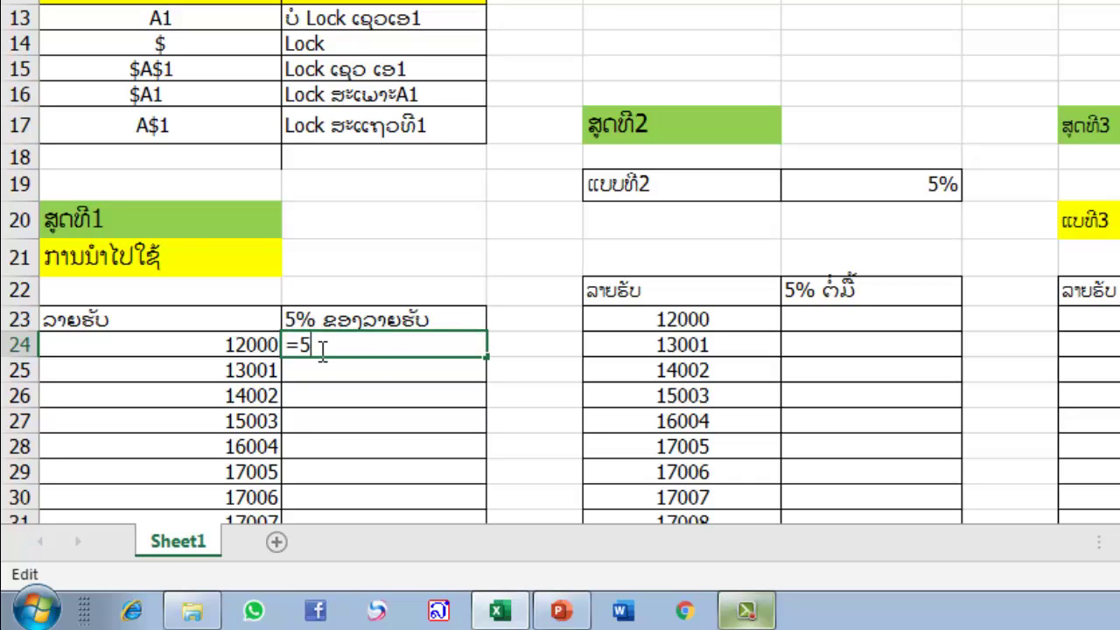
pyautogui.write('%')
pyautogui.write('*')
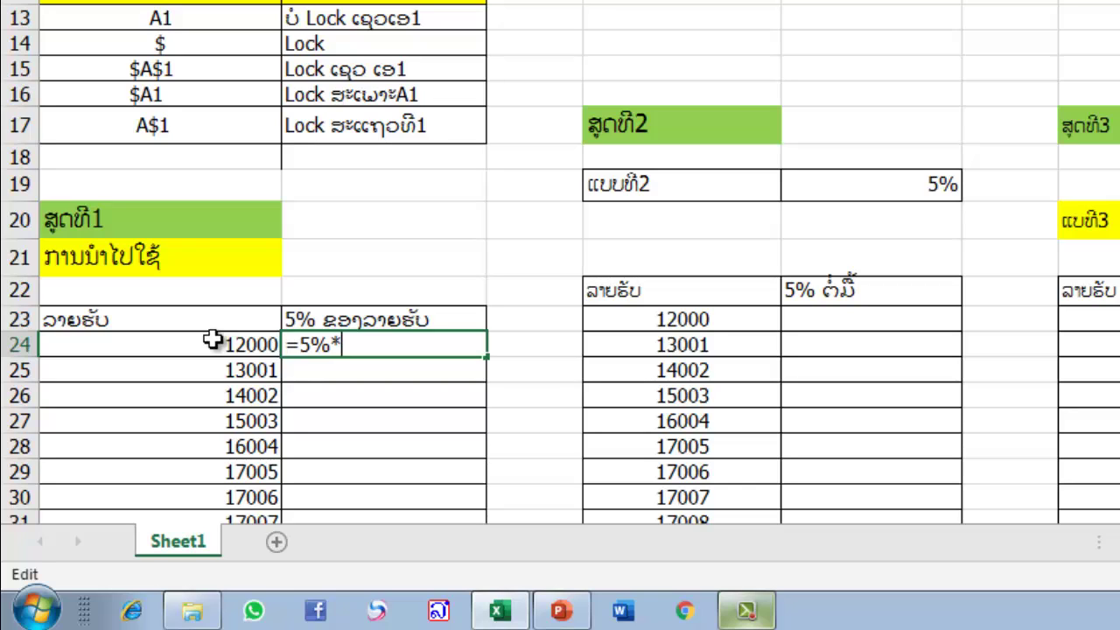
pyautogui.click(213, 342)
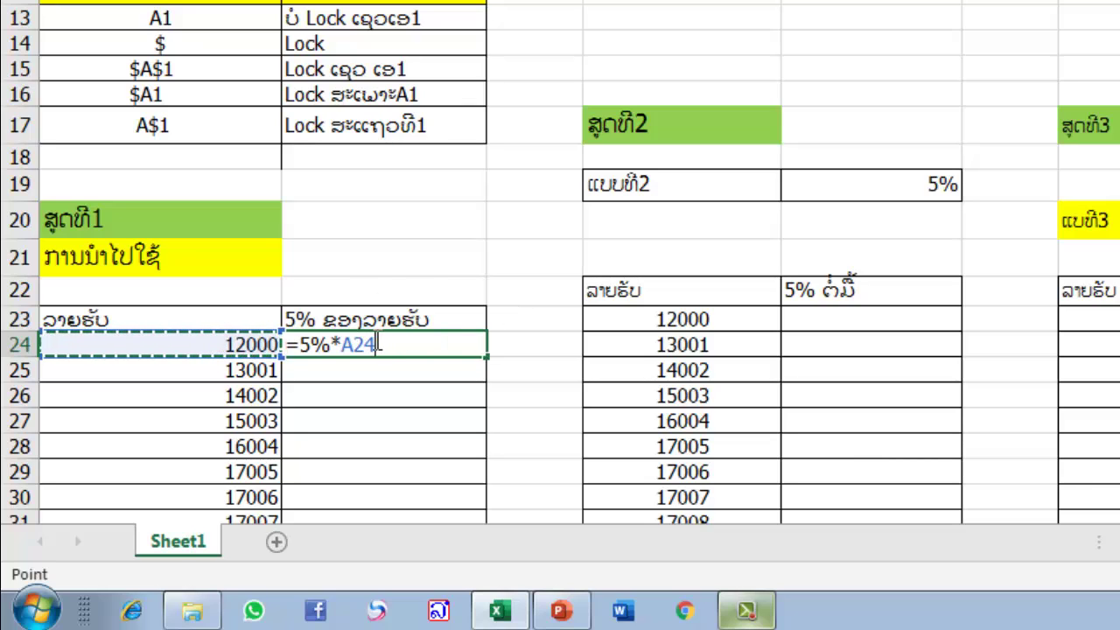
pyautogui.press('Return')
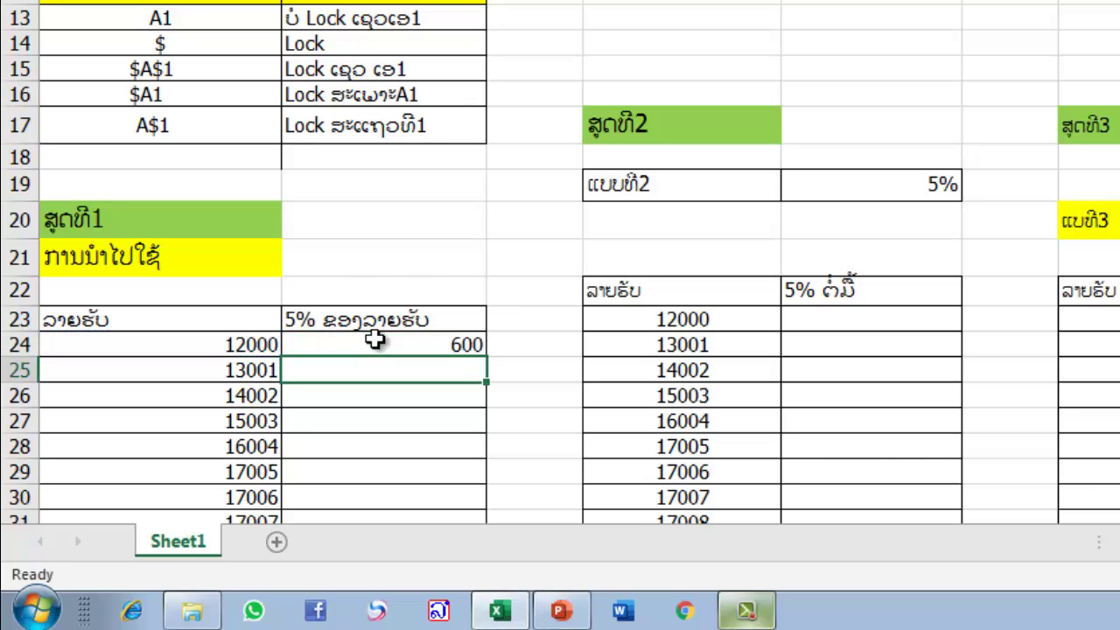
pyautogui.click(376, 342)
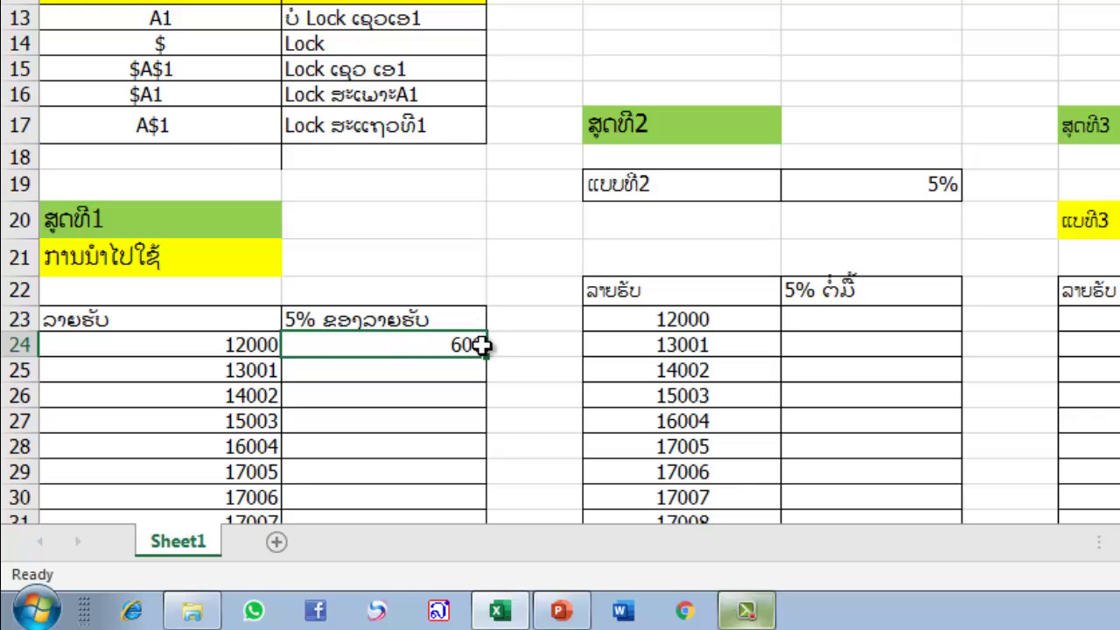
pyautogui.moveTo(488, 355); pyautogui.dragTo(477, 497)
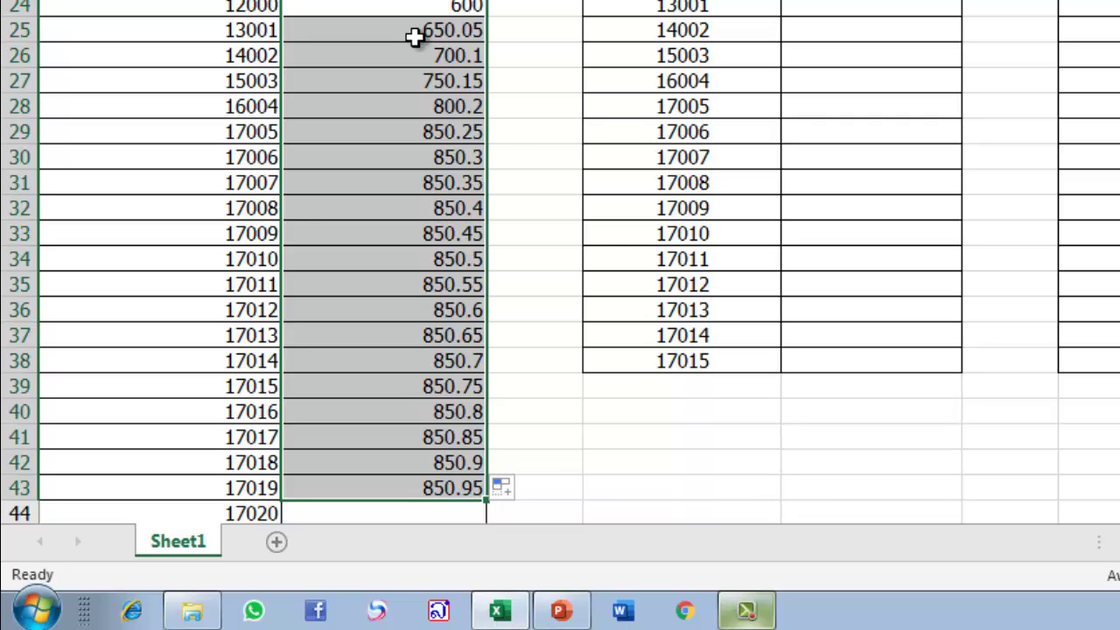
# Clear the formula in B24 and the filled results in B25:B42
pyautogui.press('BackSpace')
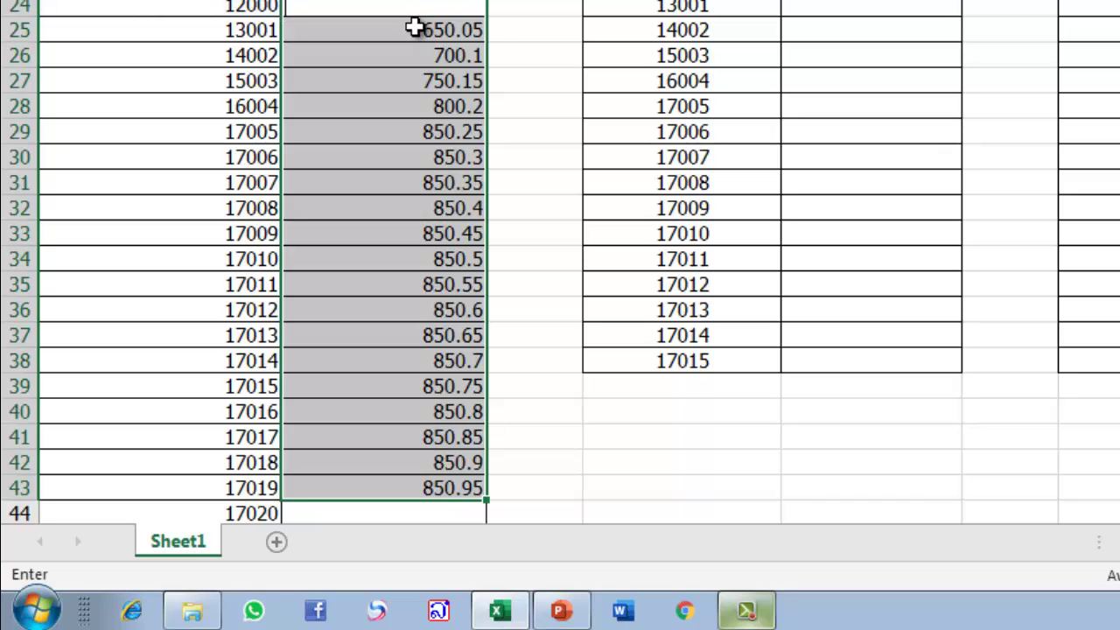
pyautogui.click(413, 39)
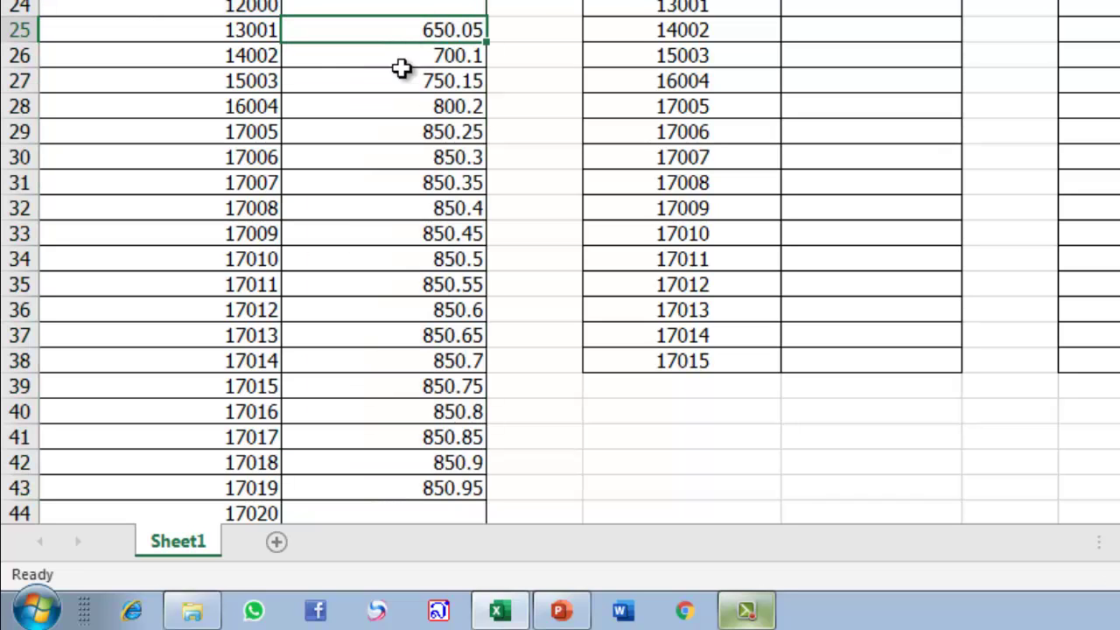
pyautogui.moveTo(409, 27); pyautogui.dragTo(415, 479)
pyautogui.press('Delete')
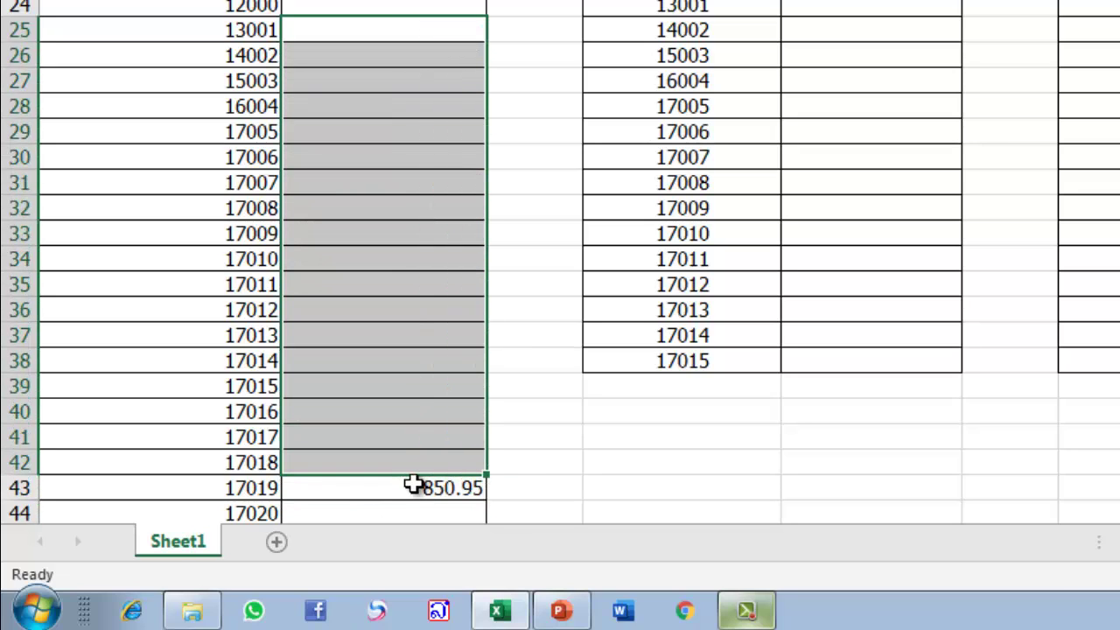
# Enter 5%* in B24 without a leading equals sign and try to reference A24
pyautogui.click(321, 4)
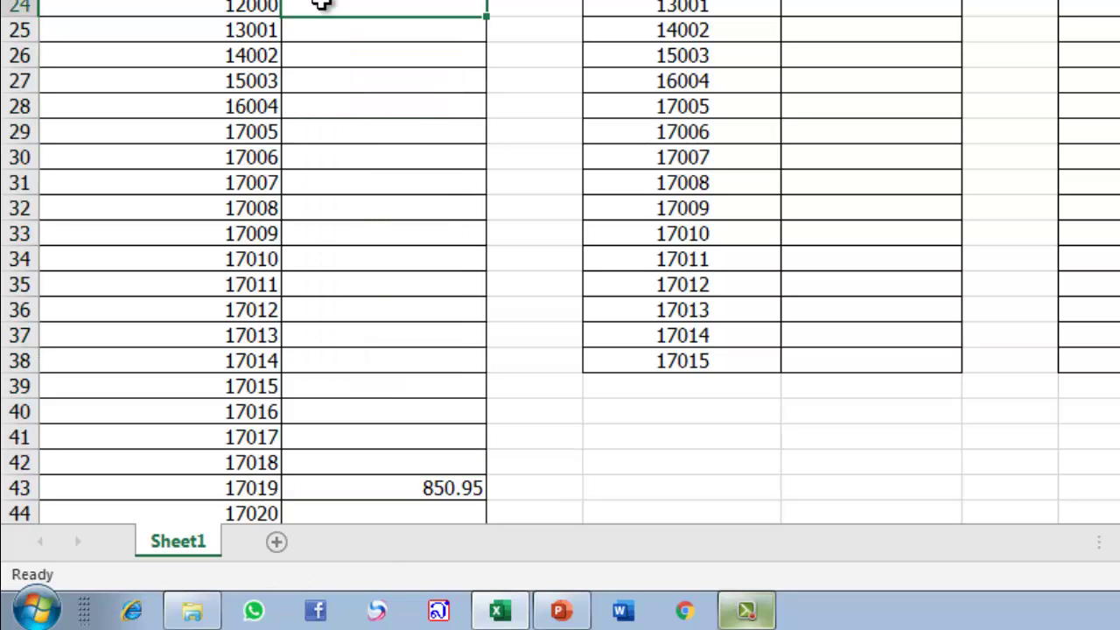
pyautogui.write('%')
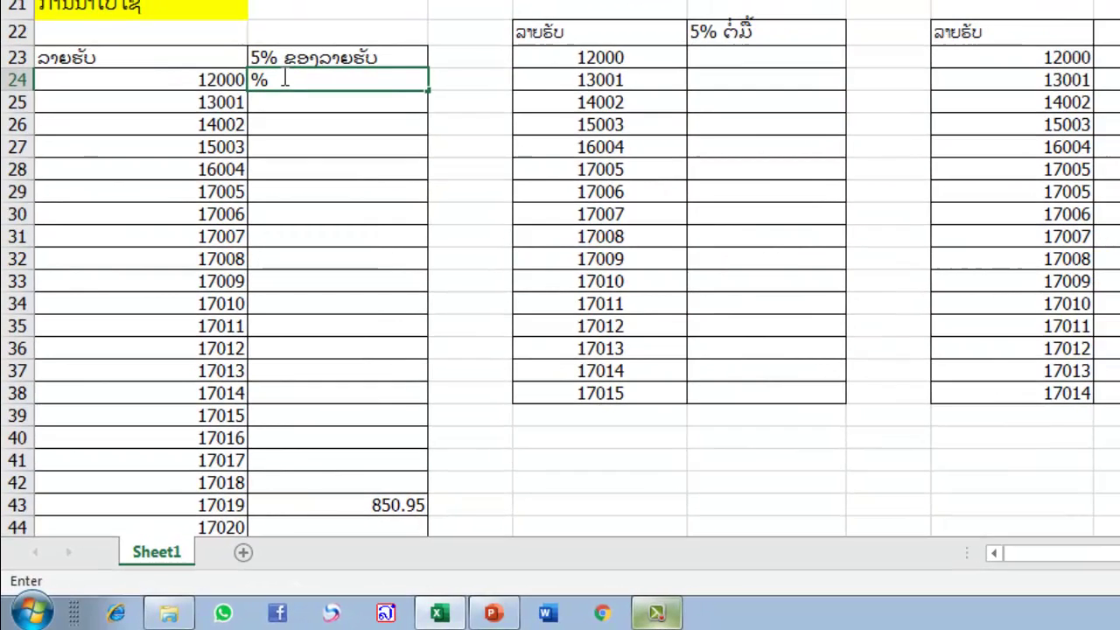
pyautogui.press('BackSpace')
pyautogui.write('%')
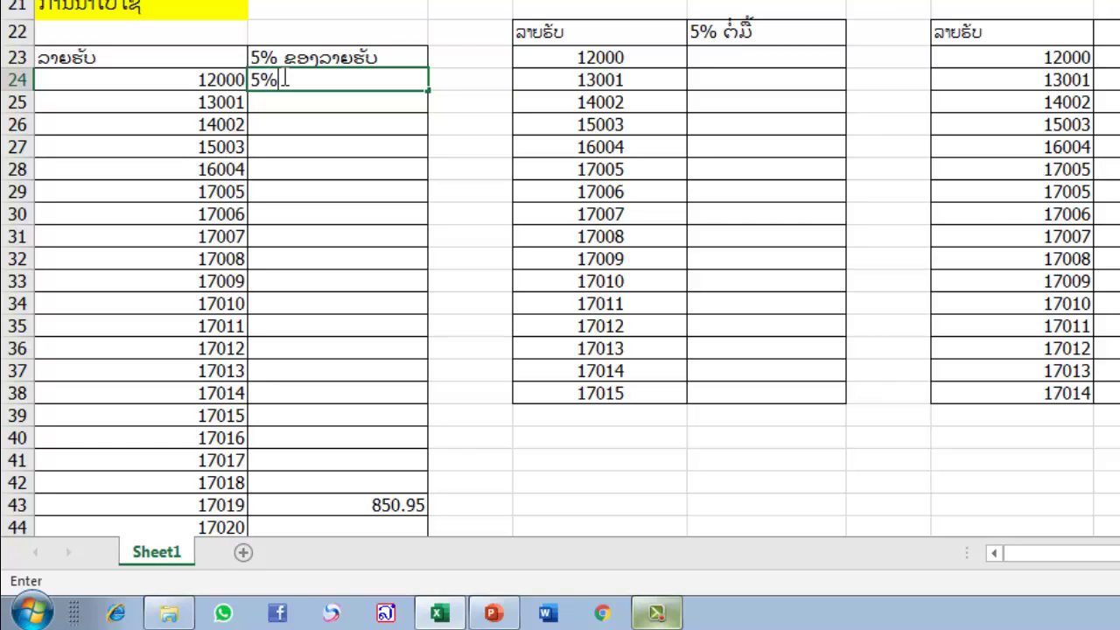
pyautogui.write('*')
pyautogui.click(218, 76)
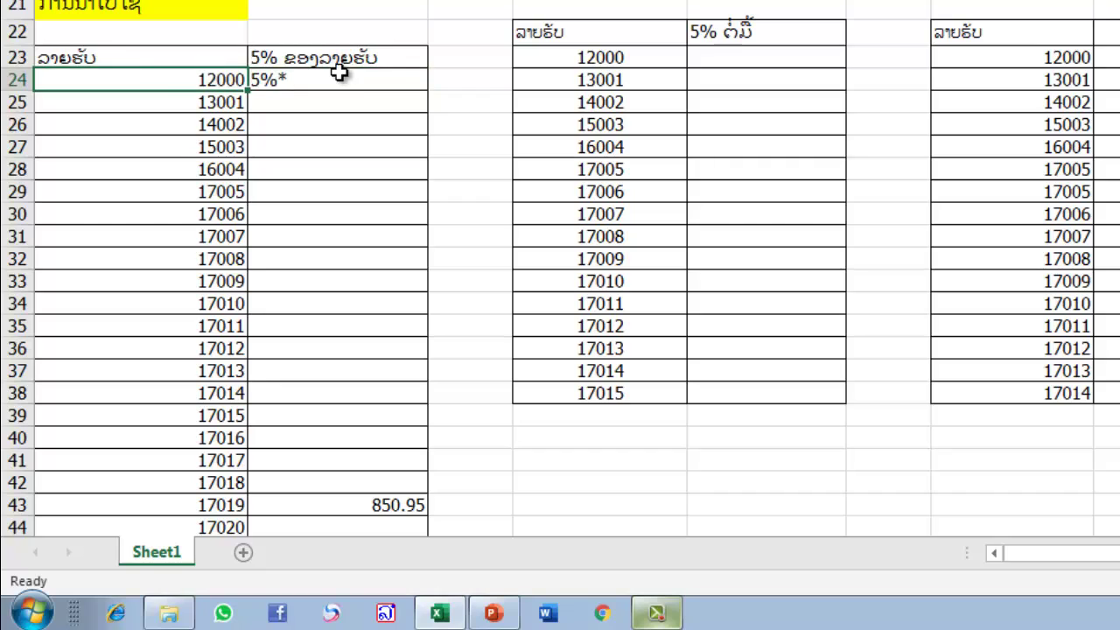
# Correct the entry in B24 to =5%*A24 and fill the formula down through B42
pyautogui.click(253, 80)
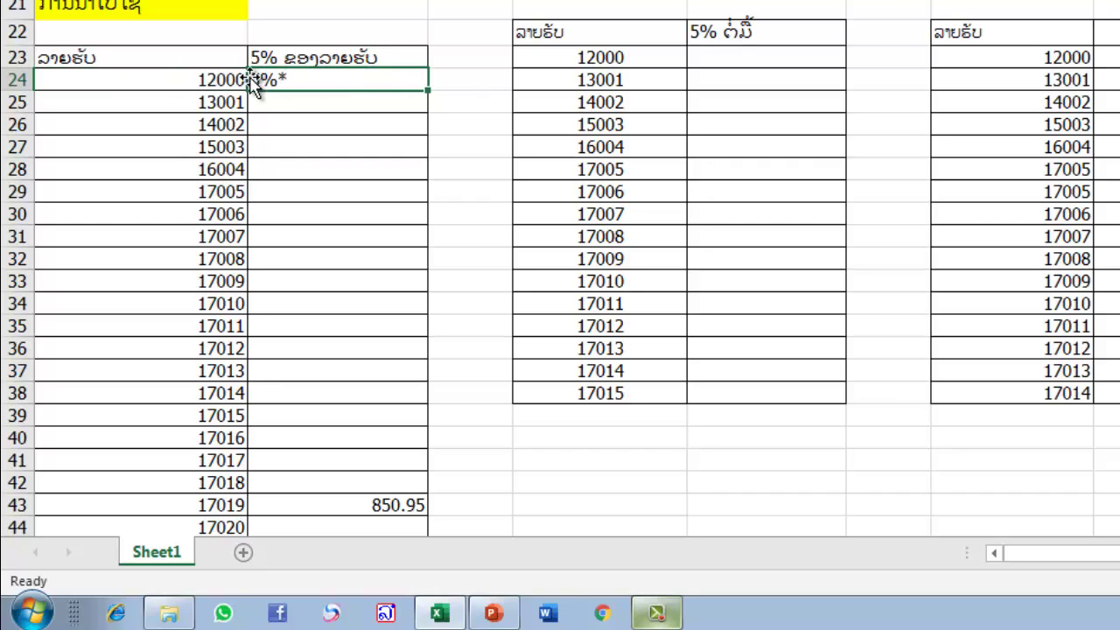
pyautogui.click(248, 83)
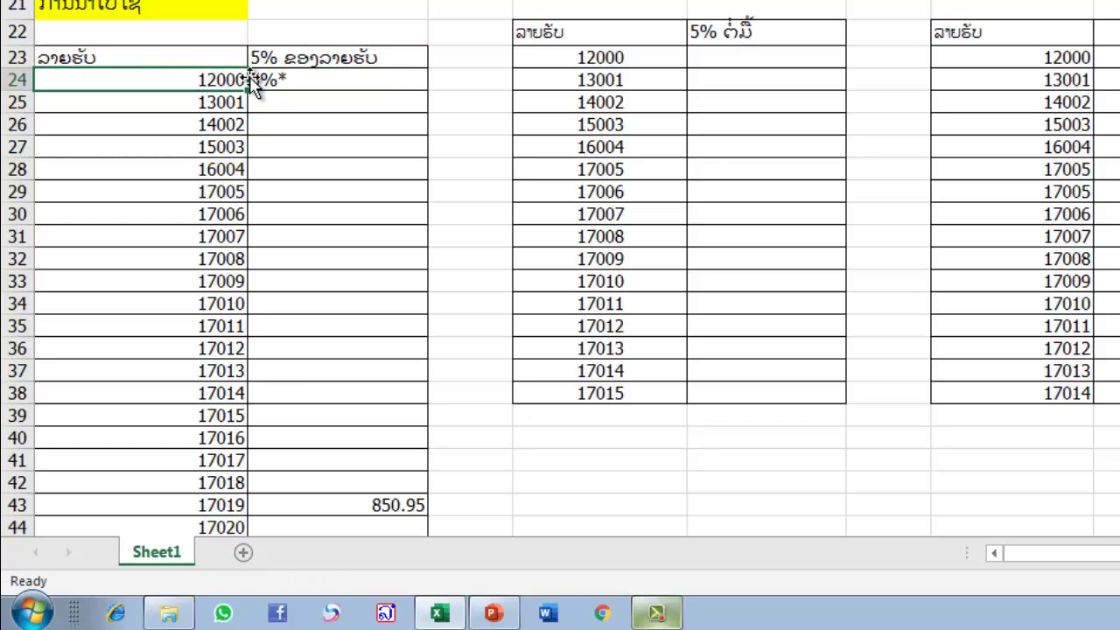
pyautogui.doubleClick(262, 80)
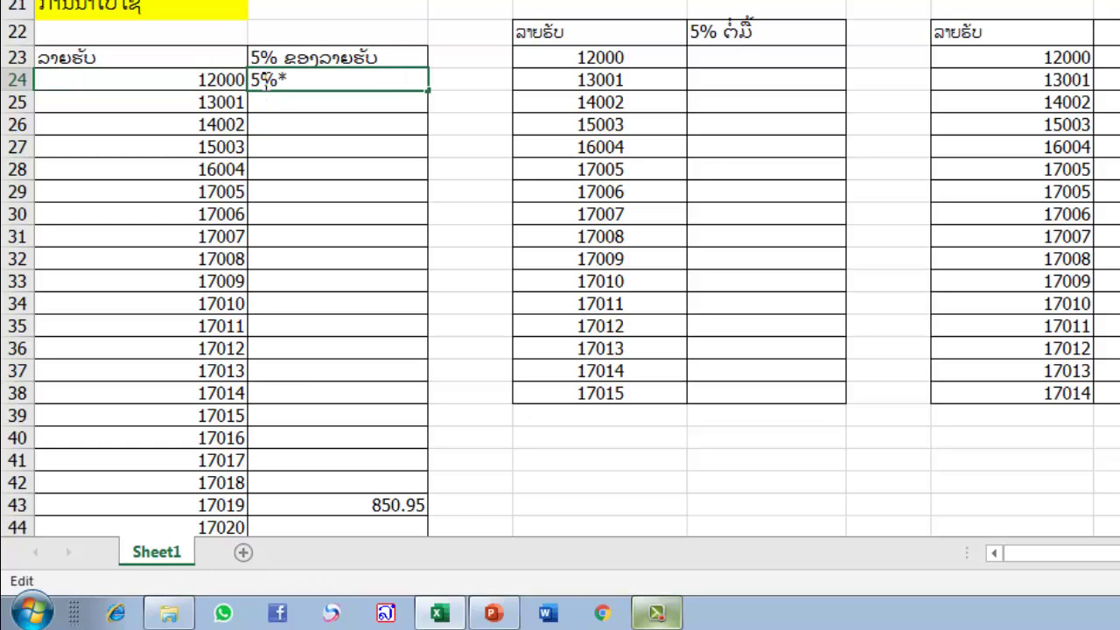
pyautogui.write('=')
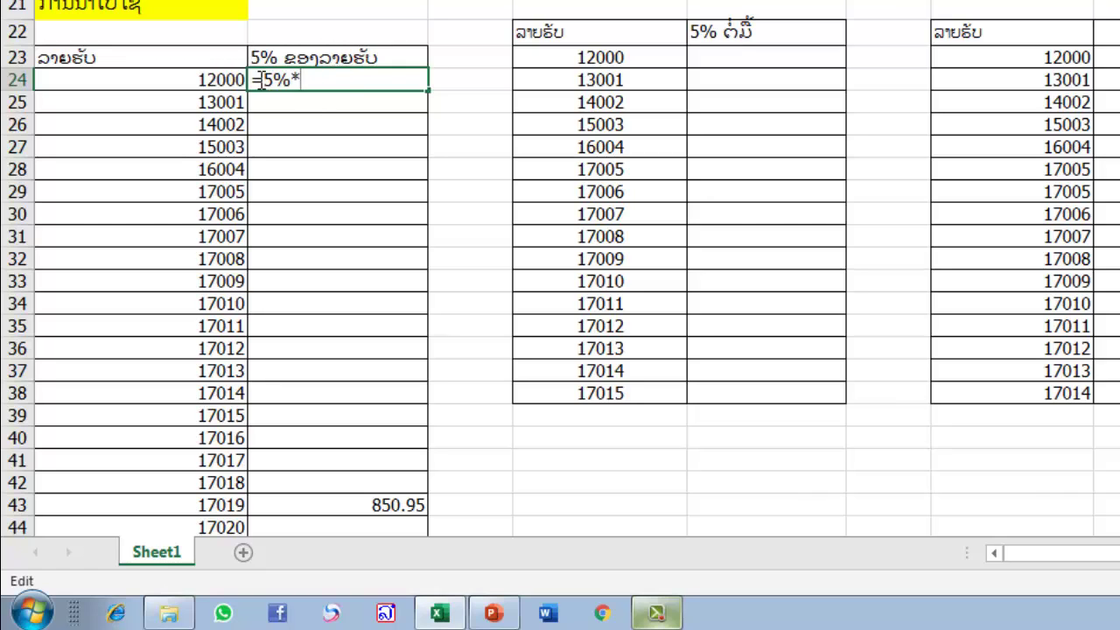
pyautogui.click(231, 79)
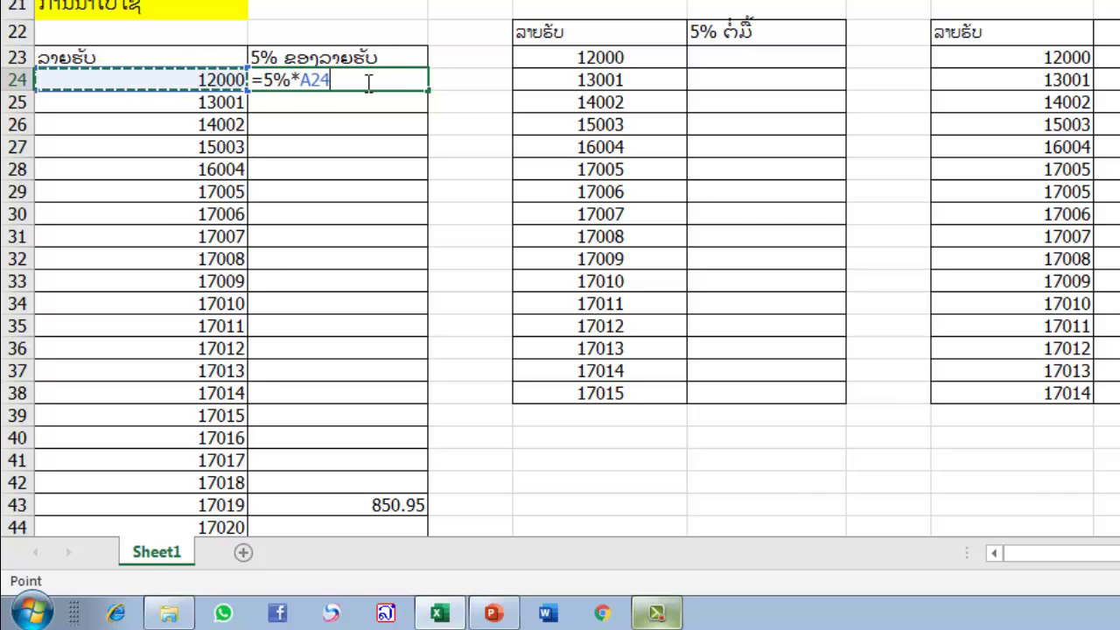
pyautogui.press('Return')
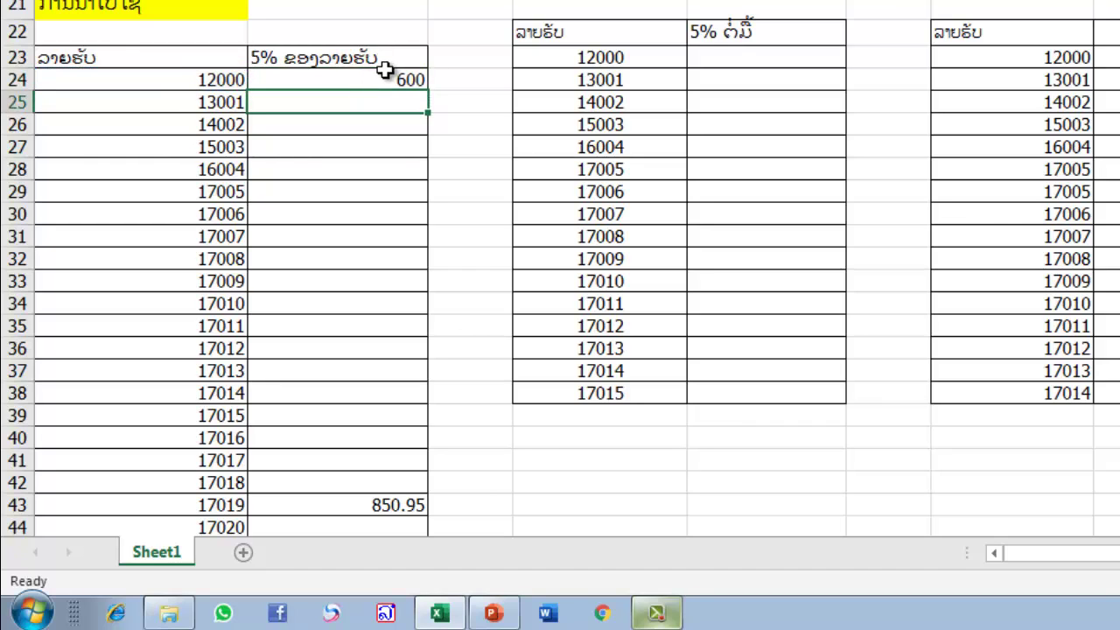
pyautogui.click(385, 72)
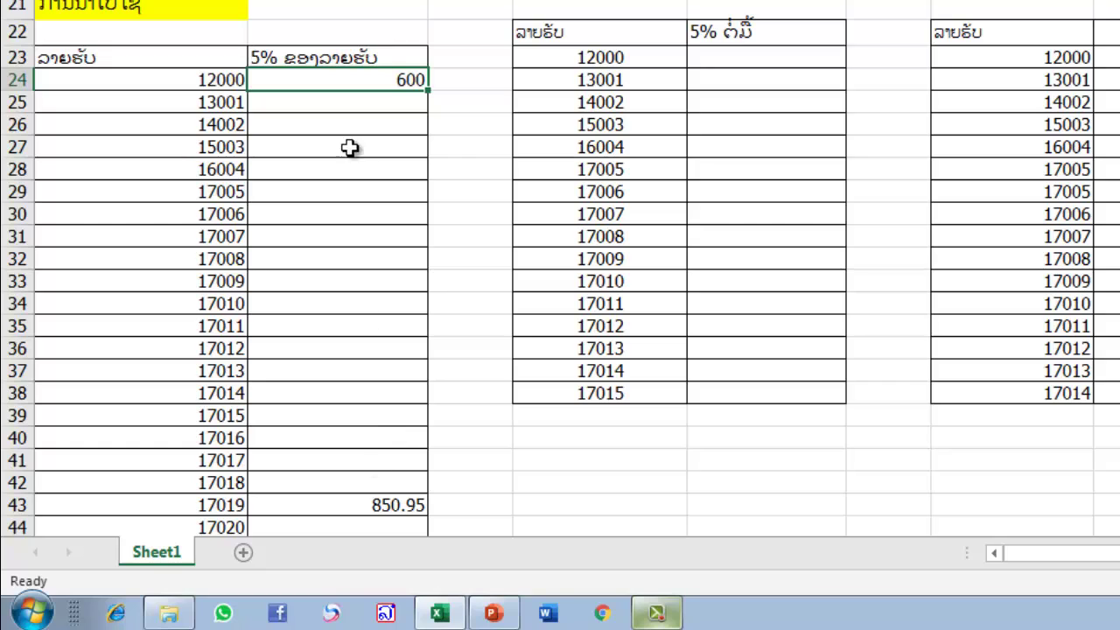
pyautogui.doubleClick(428, 90)
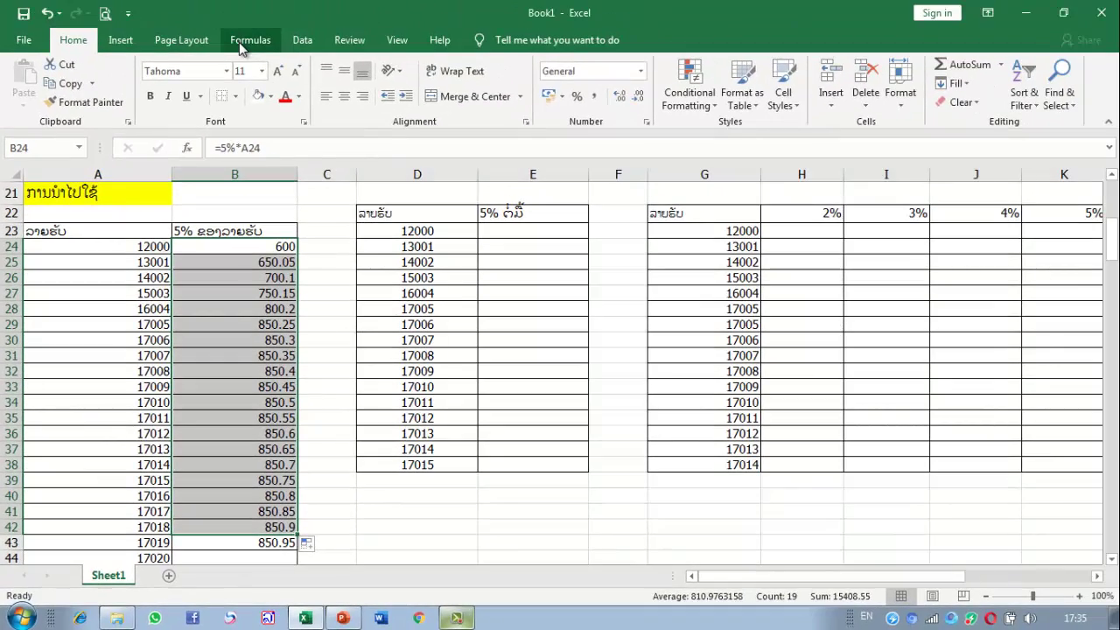
# Show the sheet's formulas to check the filled references in column B, and return to displaying values
pyautogui.click(244, 42)
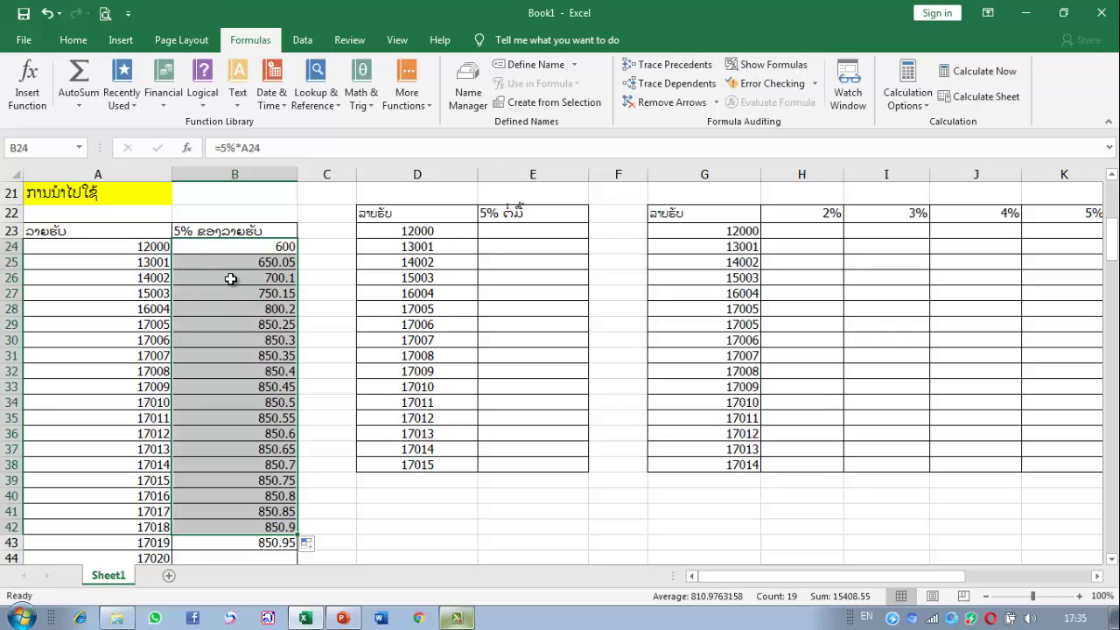
pyautogui.click(738, 68)
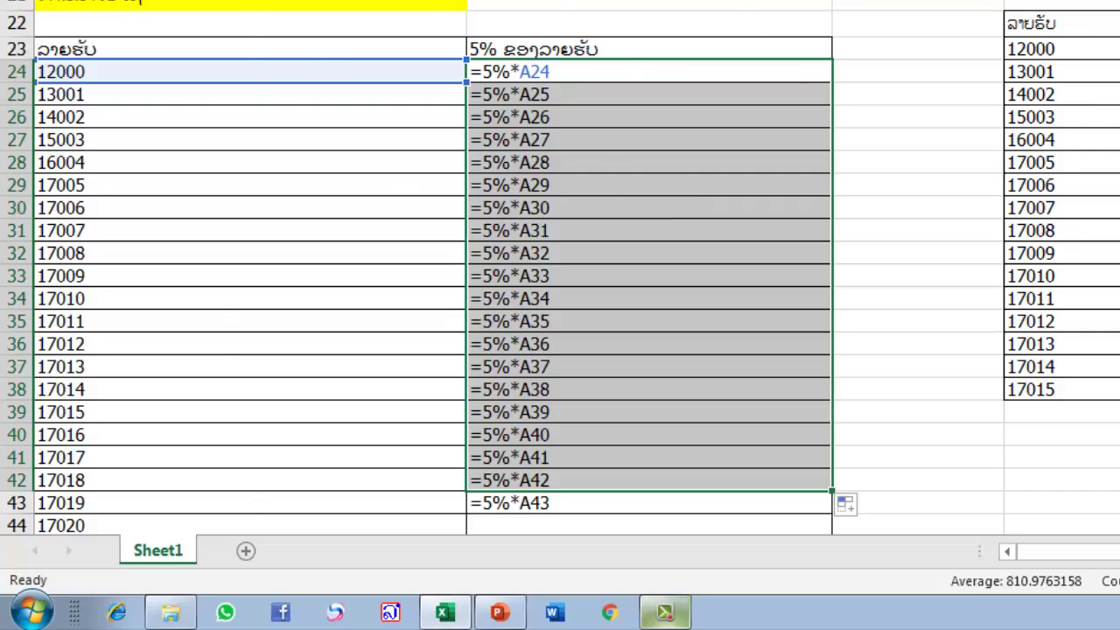
pyautogui.hotkey('ctrl', '`')
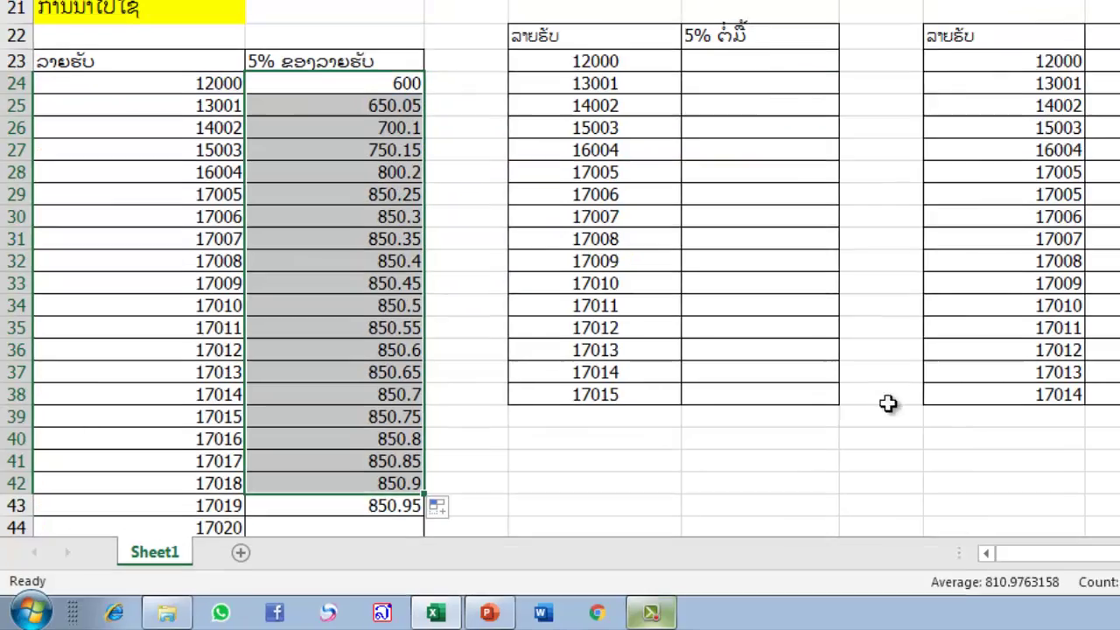
# Enter the formula =E19*D23 in E23 of the second exercise table and fill it down through E38
pyautogui.moveTo(830, 574)
pyautogui.mouseDown()
pyautogui.moveTo(894, 575)
pyautogui.moveTo(848, 578)
pyautogui.mouseUp()
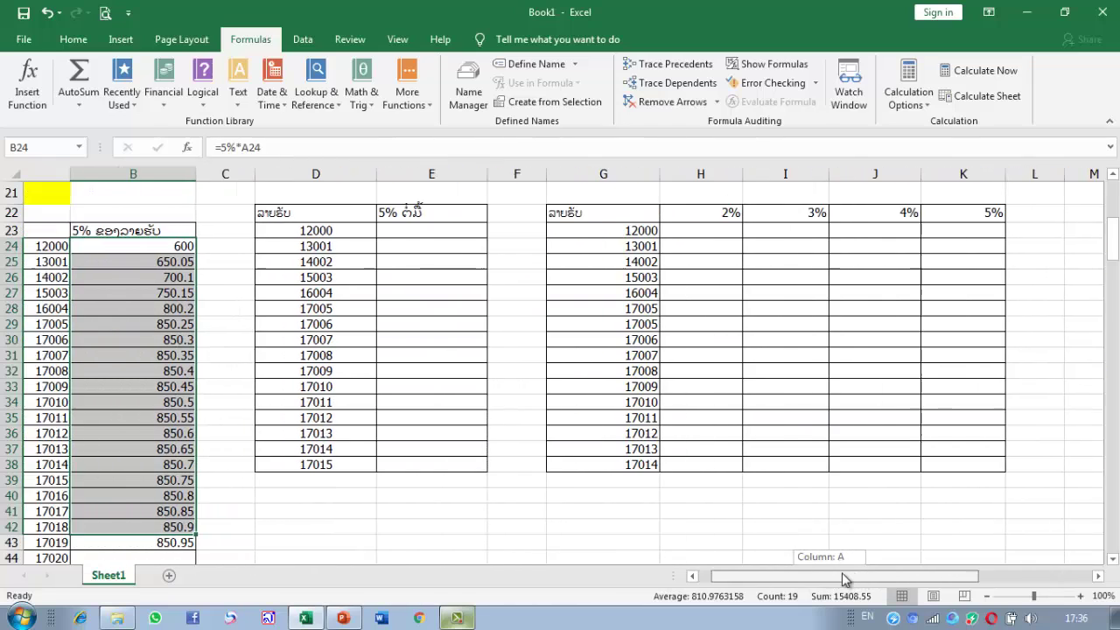
pyautogui.moveTo(1114, 263); pyautogui.dragTo(1116, 234)
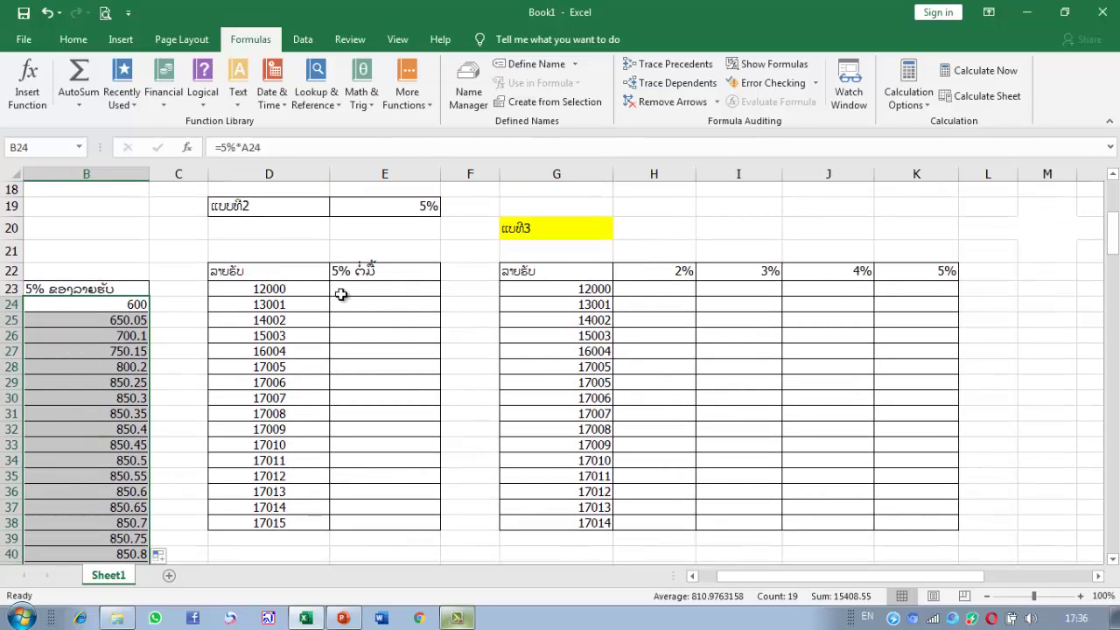
pyautogui.click(341, 305)
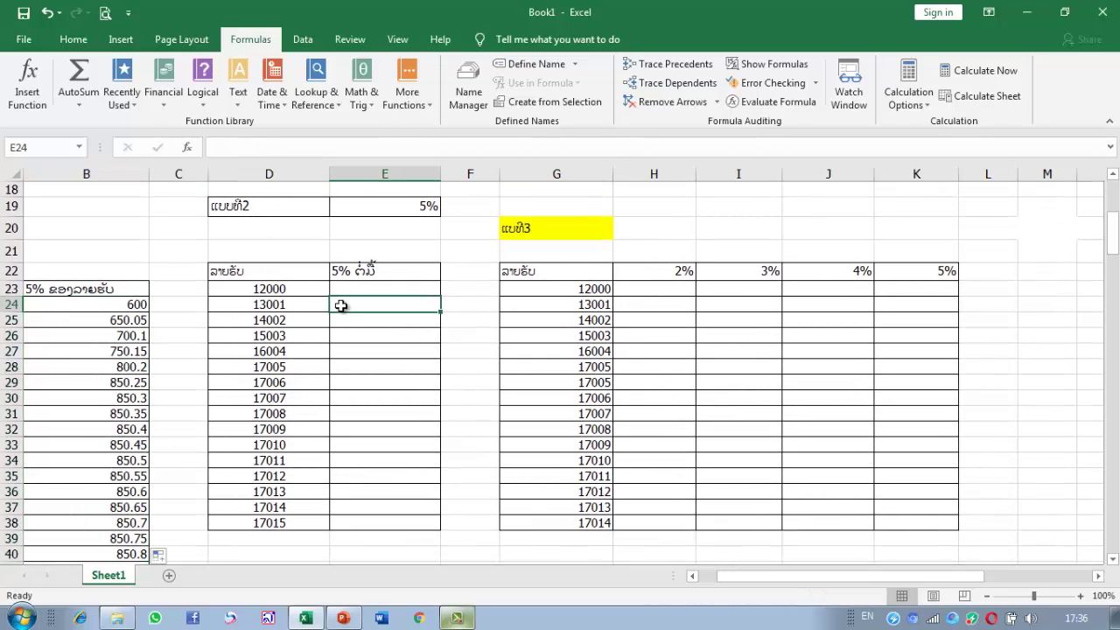
pyautogui.click(342, 290)
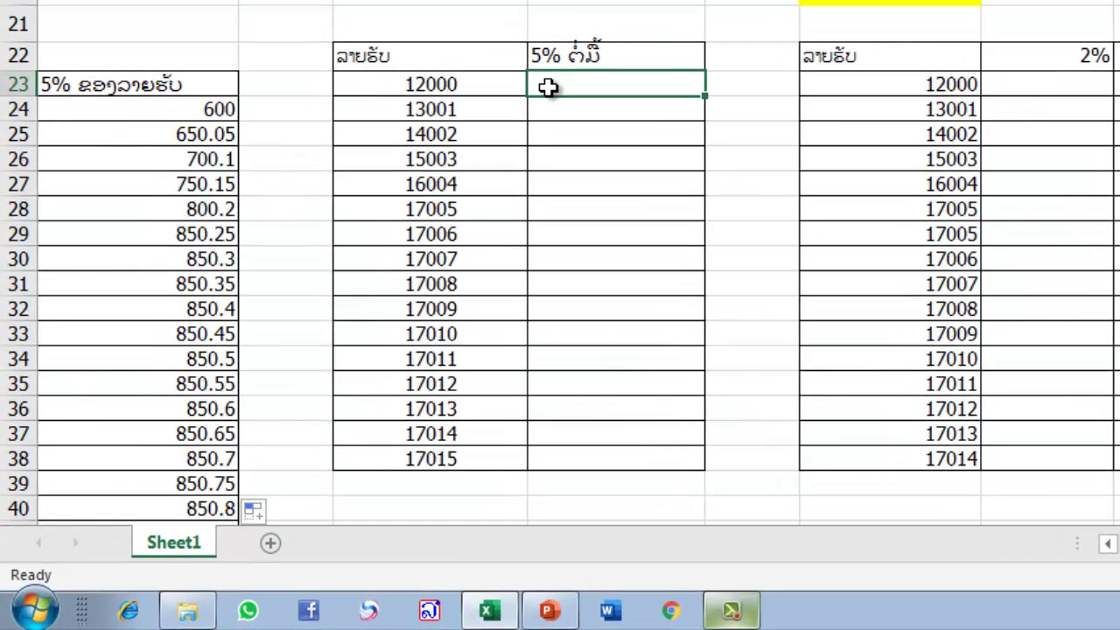
pyautogui.write('=')
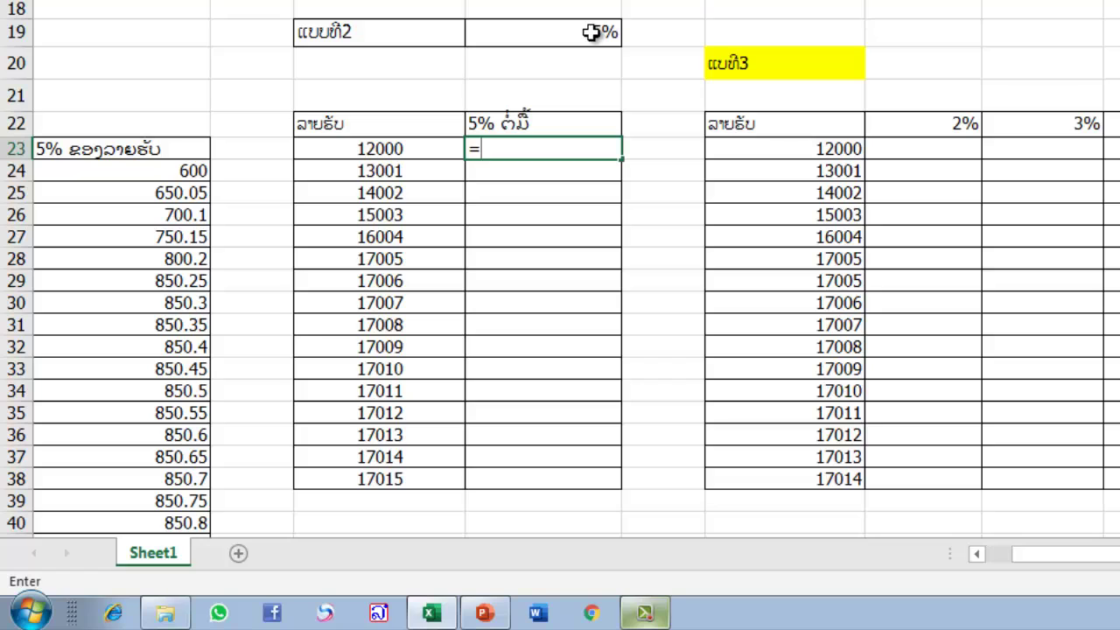
pyautogui.click(591, 32)
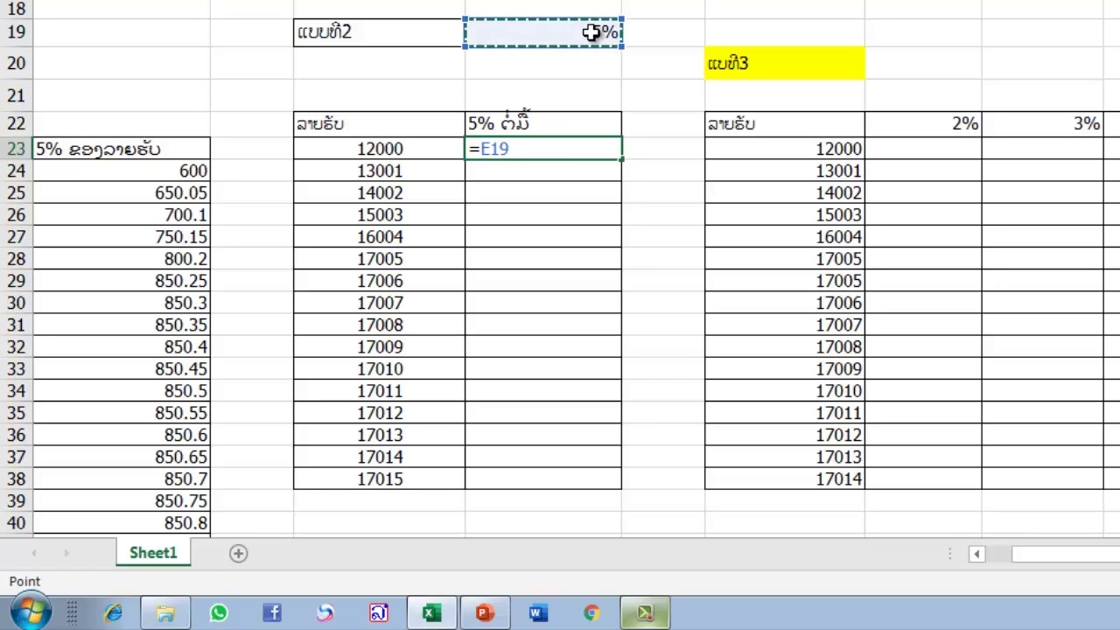
pyautogui.write('*')
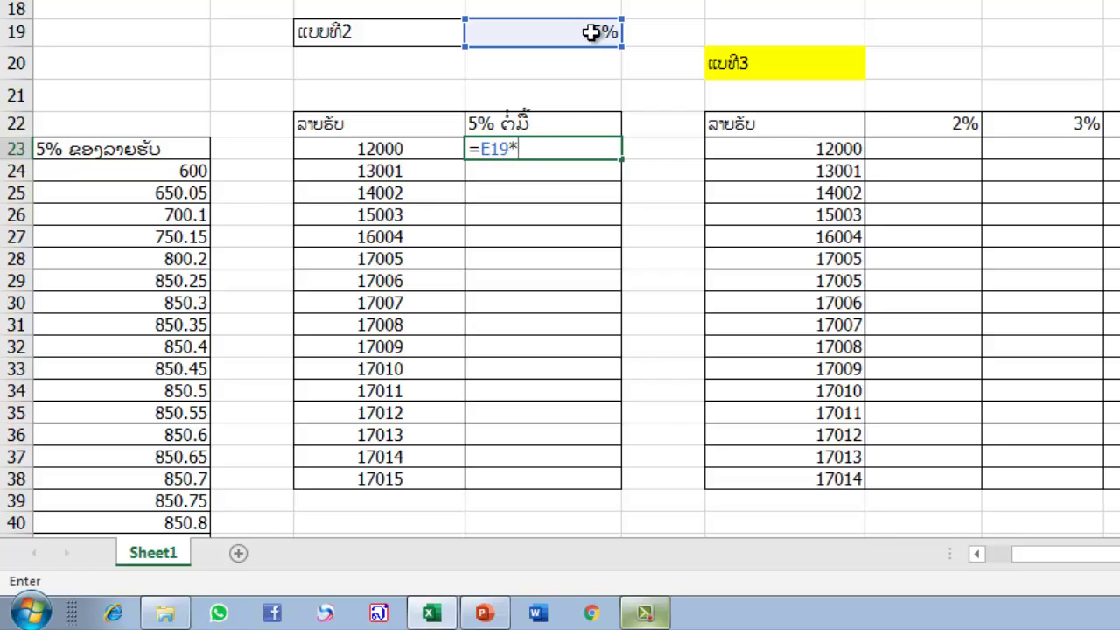
pyautogui.click(388, 149)
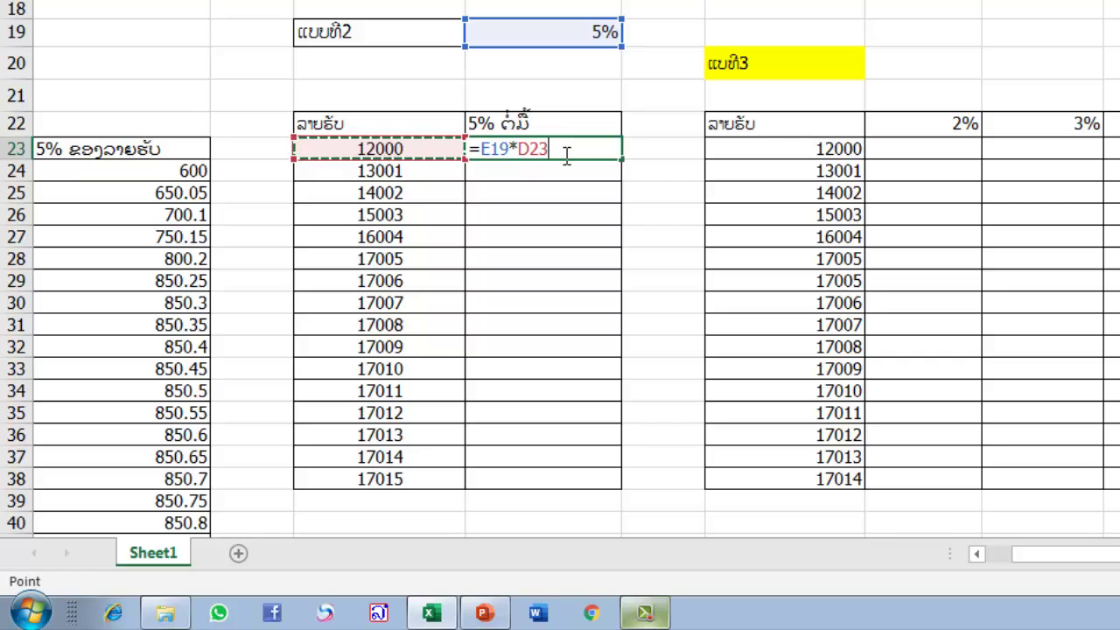
pyautogui.press('Return')
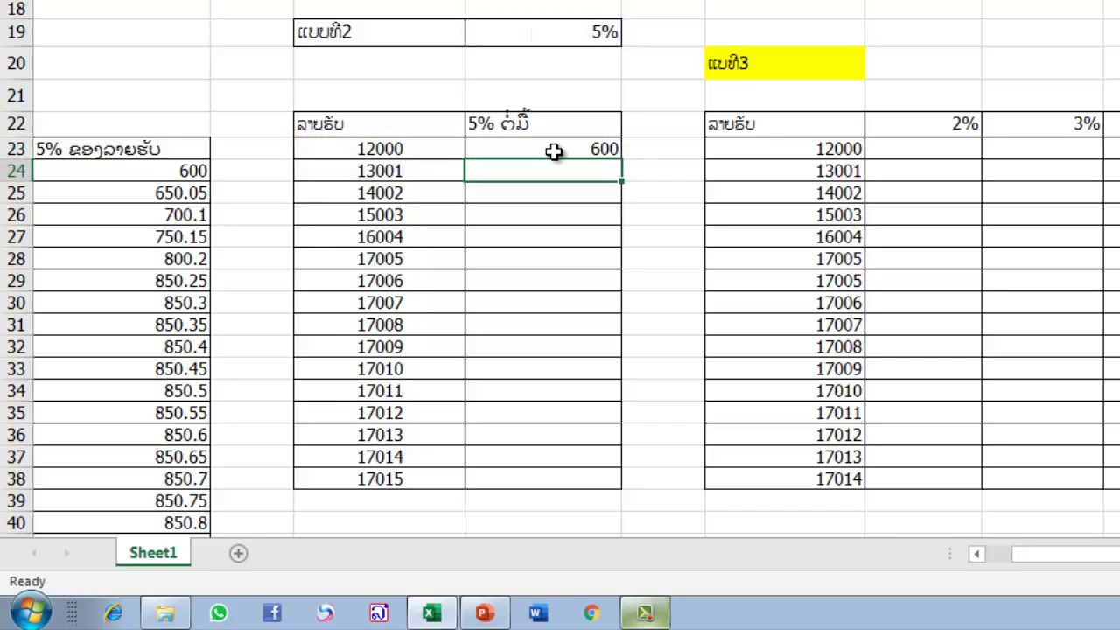
pyautogui.click(612, 149)
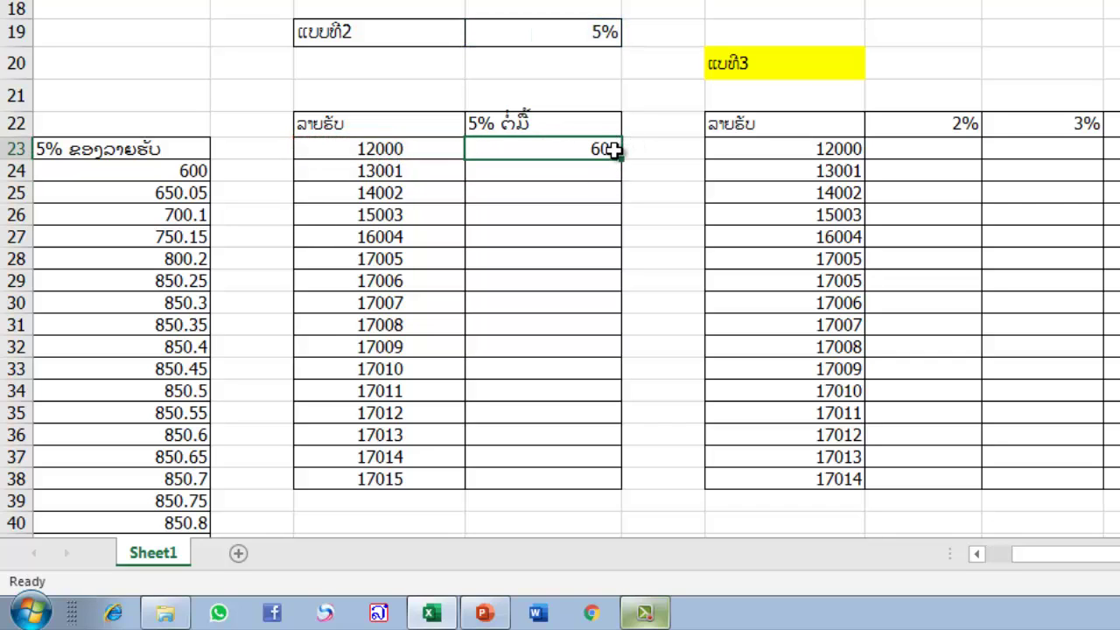
pyautogui.doubleClick(620, 156)
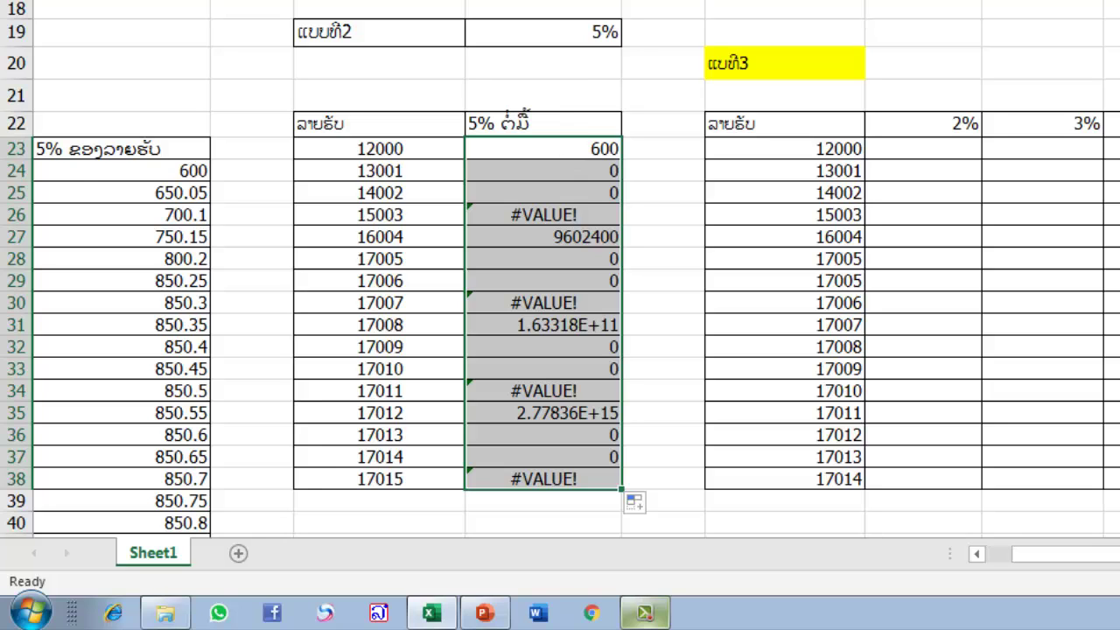
# Show the sheet's formulas, examine how the references in E23:E38 shift relative to E19, and return to displaying values
pyautogui.hotkey('ctrl', '`')
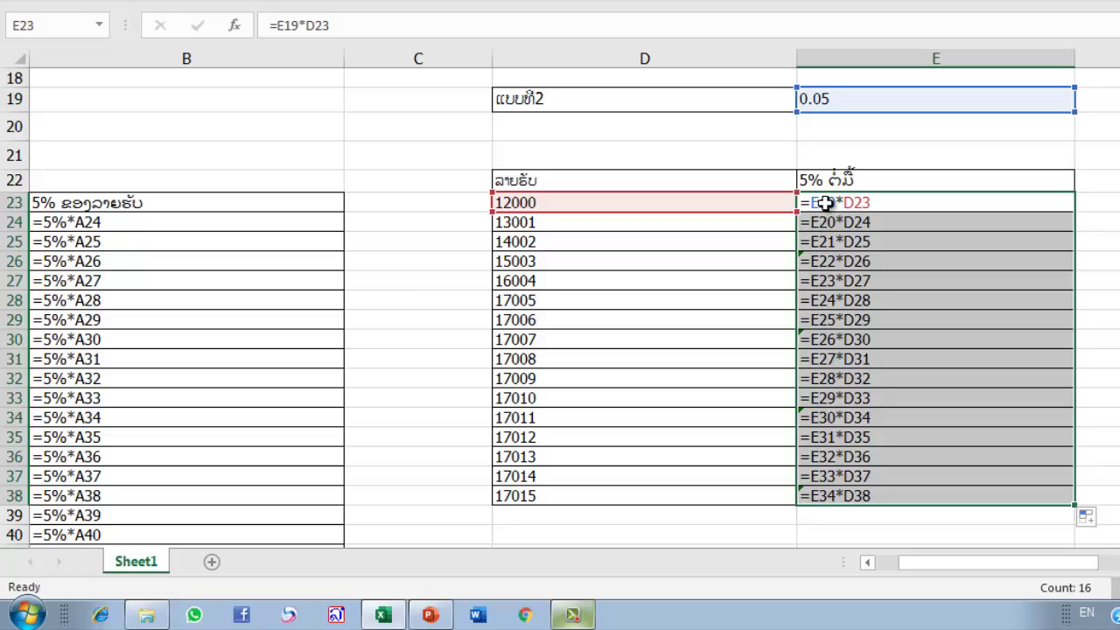
pyautogui.scroll(1, 823, 203)
pyautogui.scroll(2, 560, 308)
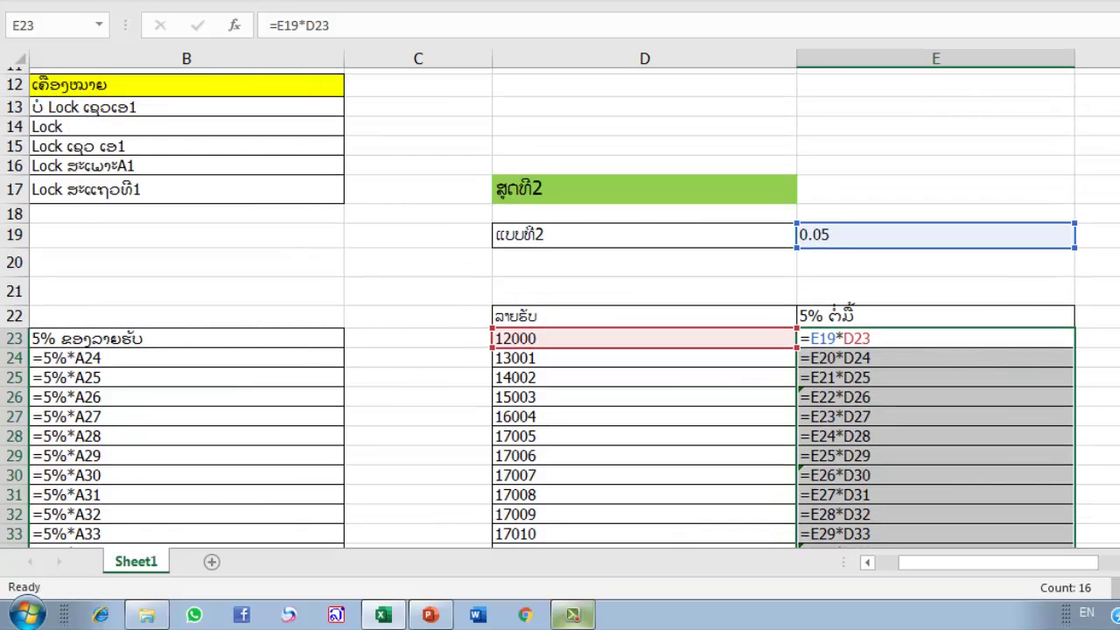
pyautogui.scroll(-2, 560, 308)
pyautogui.scroll(3, 560, 308)
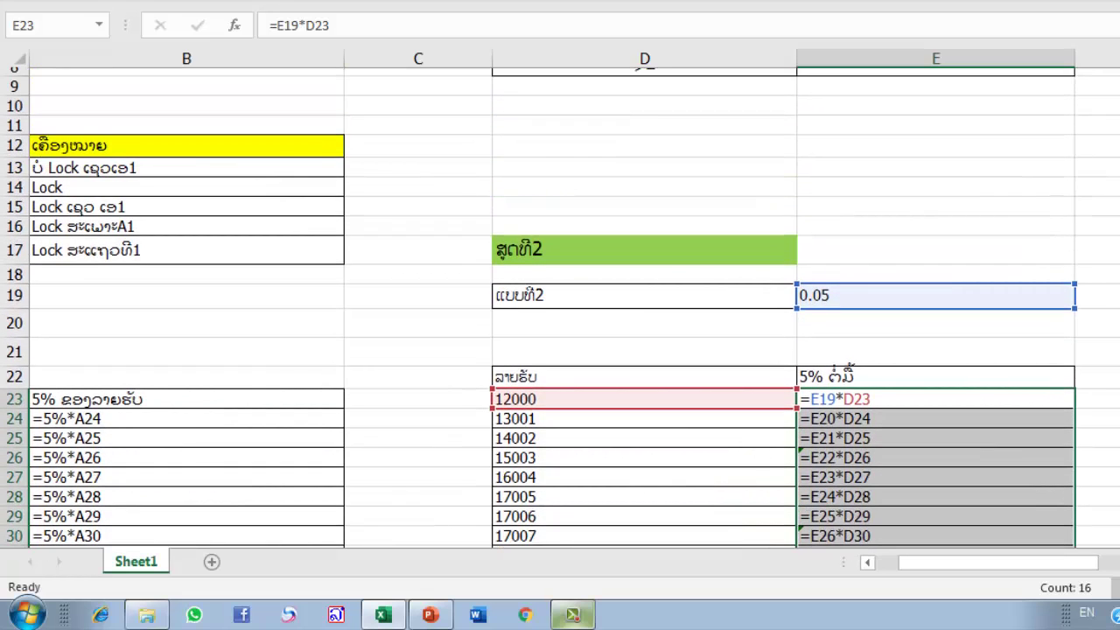
pyautogui.scroll(-4, 559, 308)
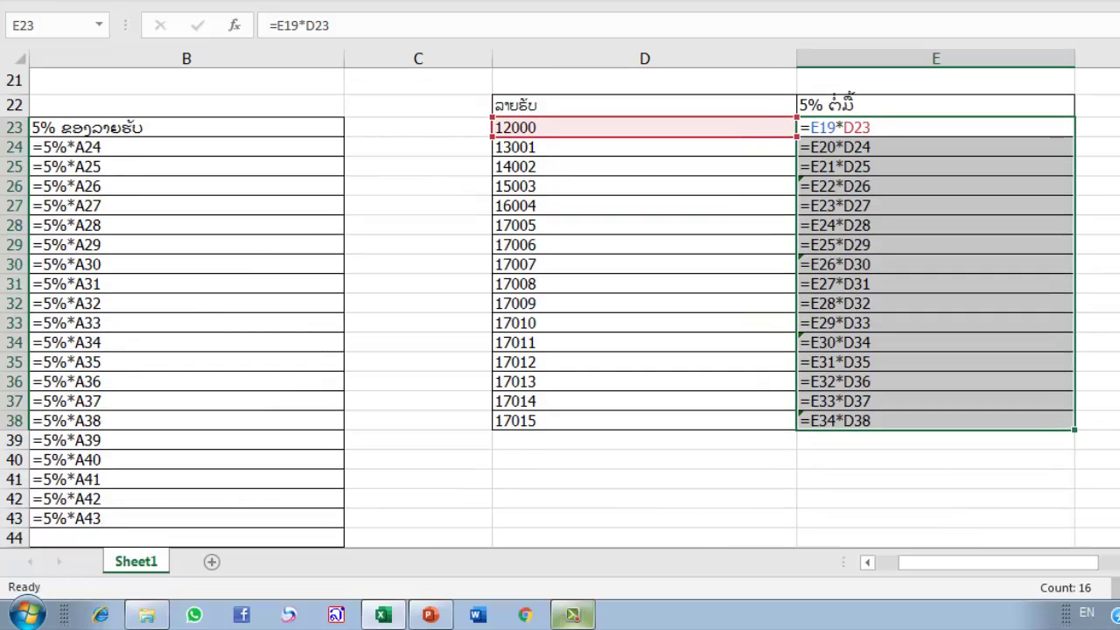
pyautogui.scroll(2, 560, 308)
pyautogui.scroll(-1, 560, 308)
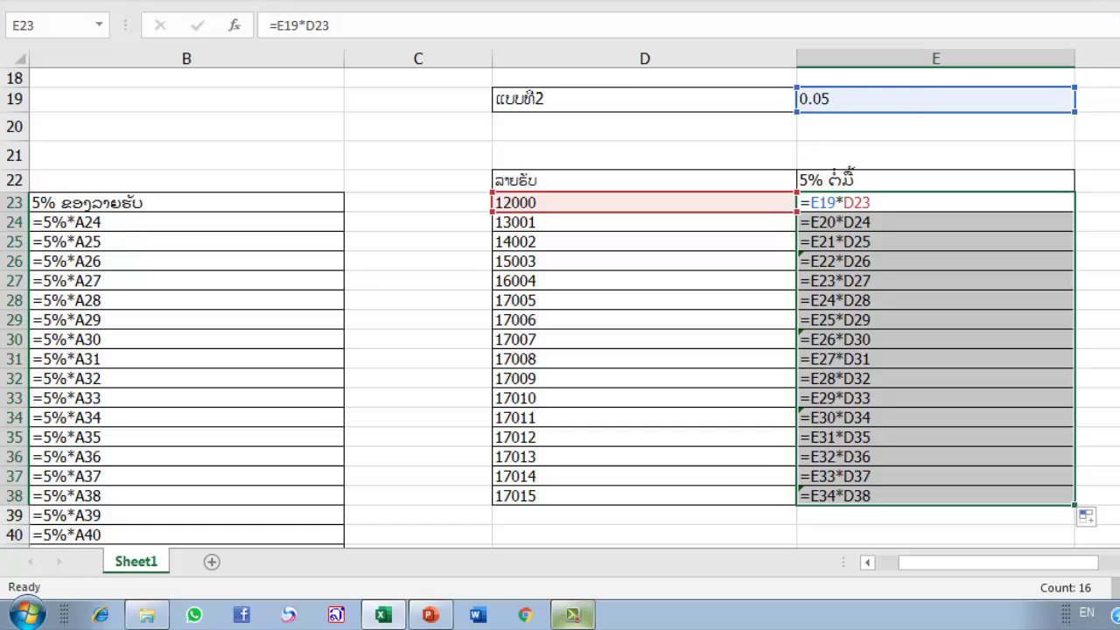
pyautogui.hotkey('ctrl', '`')
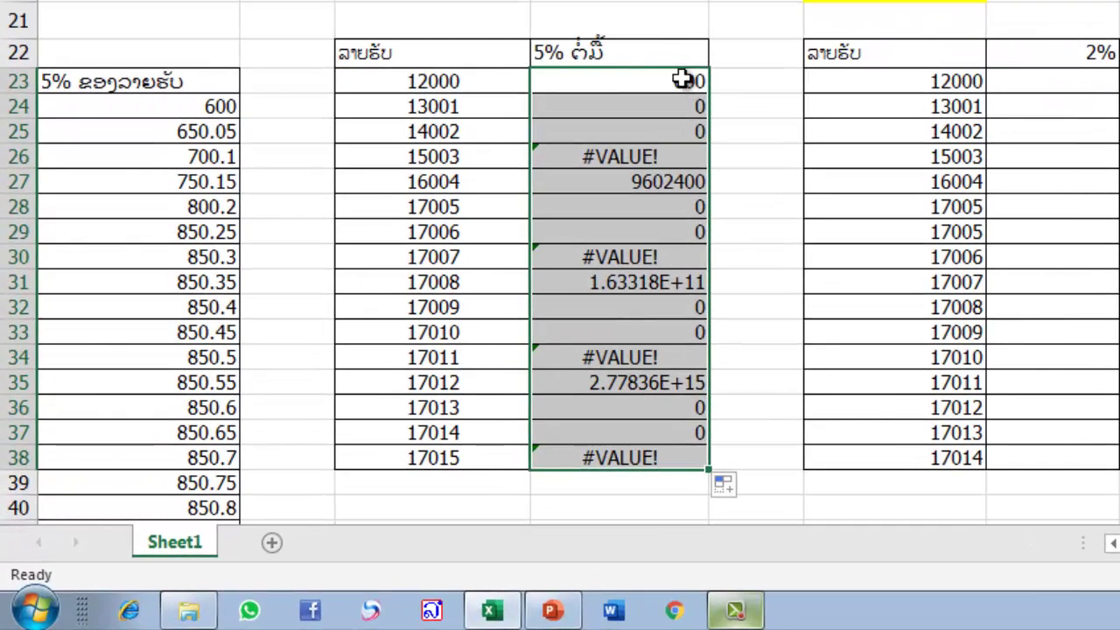
# Try changing the percentage reference in E23 to a column-only lock, making the formula =$E19*D23
pyautogui.click(682, 80)
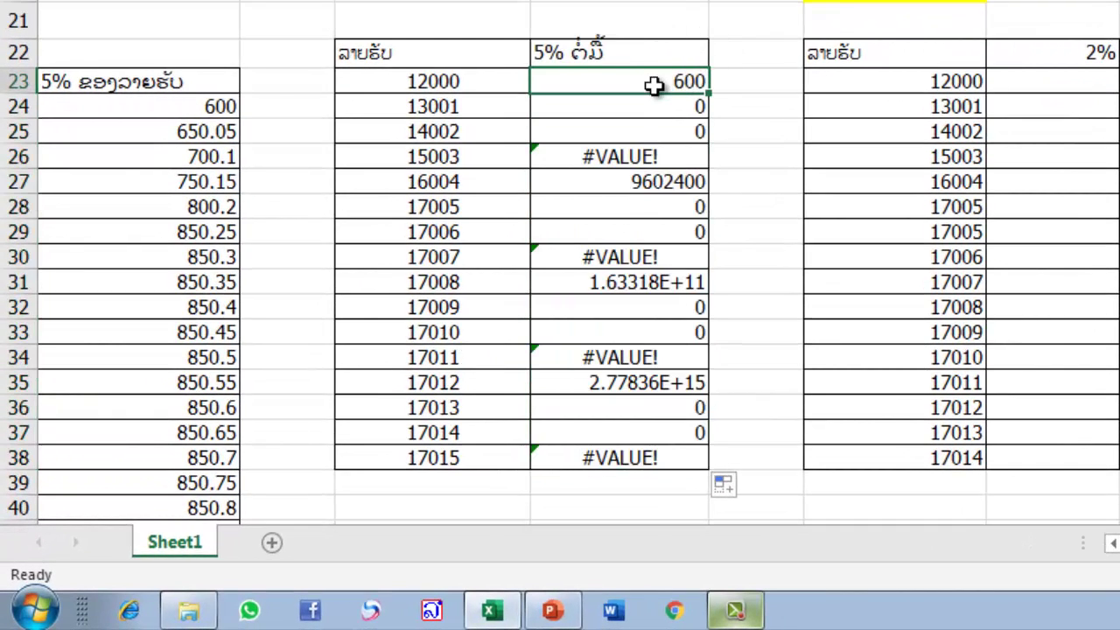
pyautogui.doubleClick(670, 80)
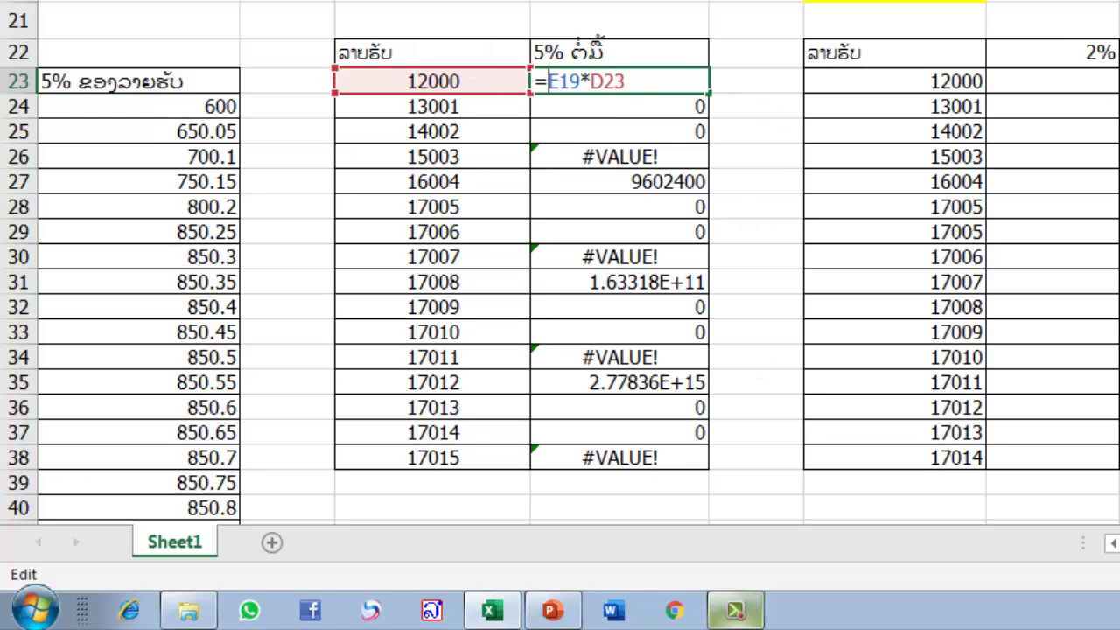
pyautogui.scroll(4, 560, 262)
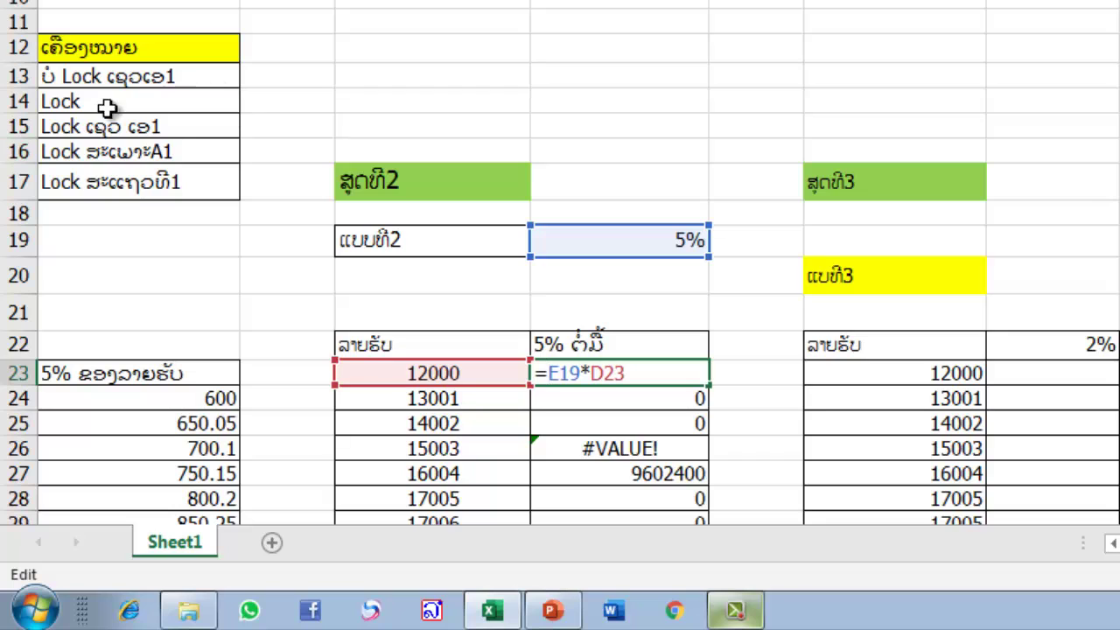
pyautogui.click(1112, 544)
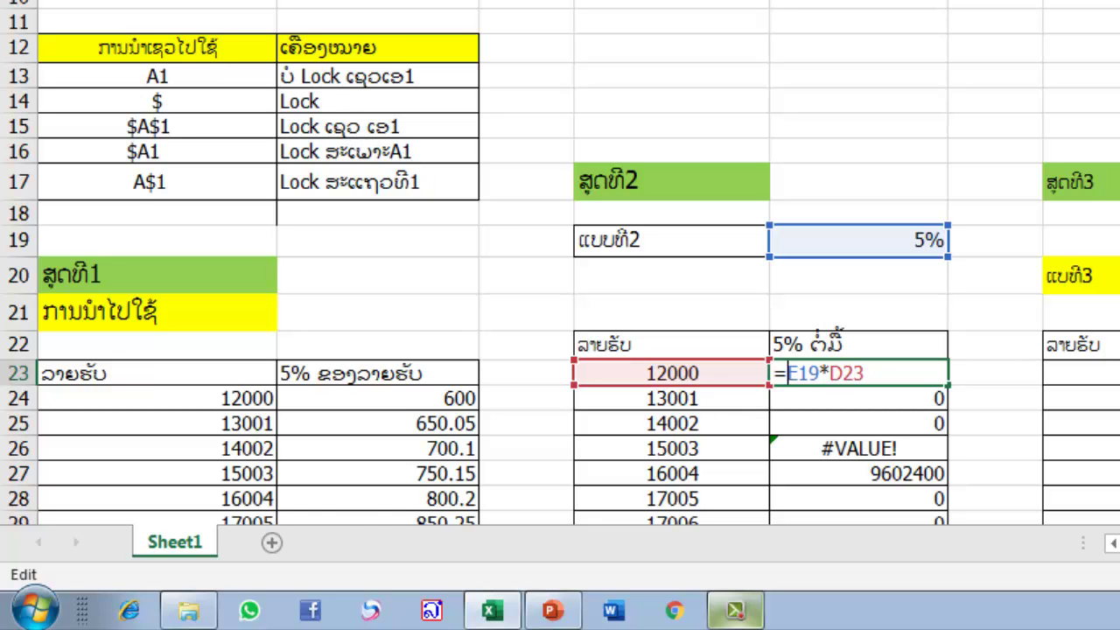
pyautogui.click(1118, 543)
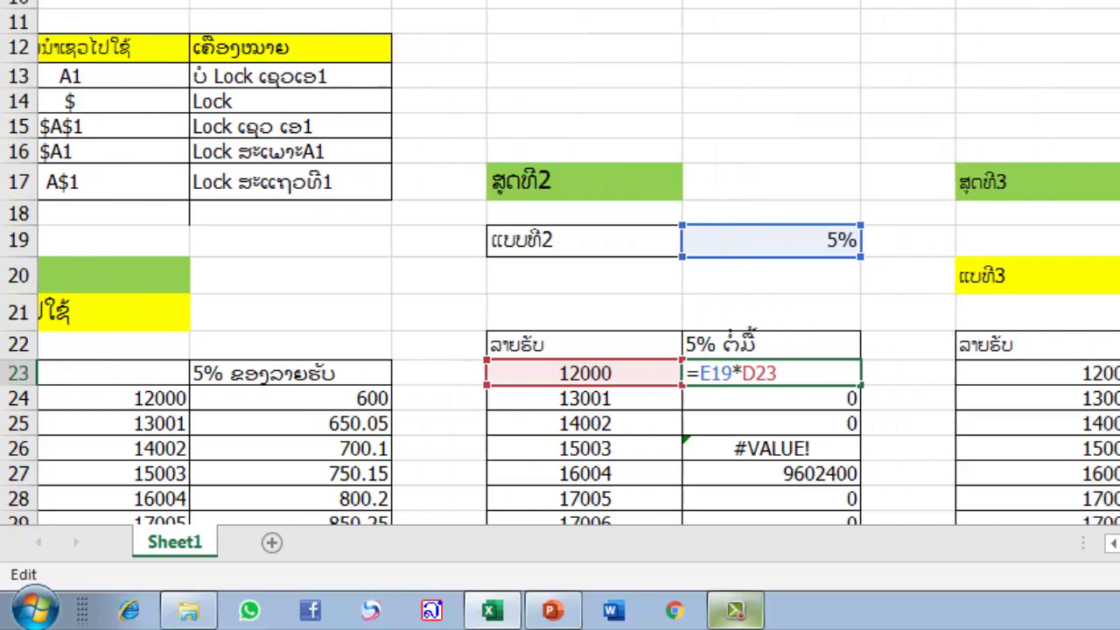
pyautogui.click(550, 375)
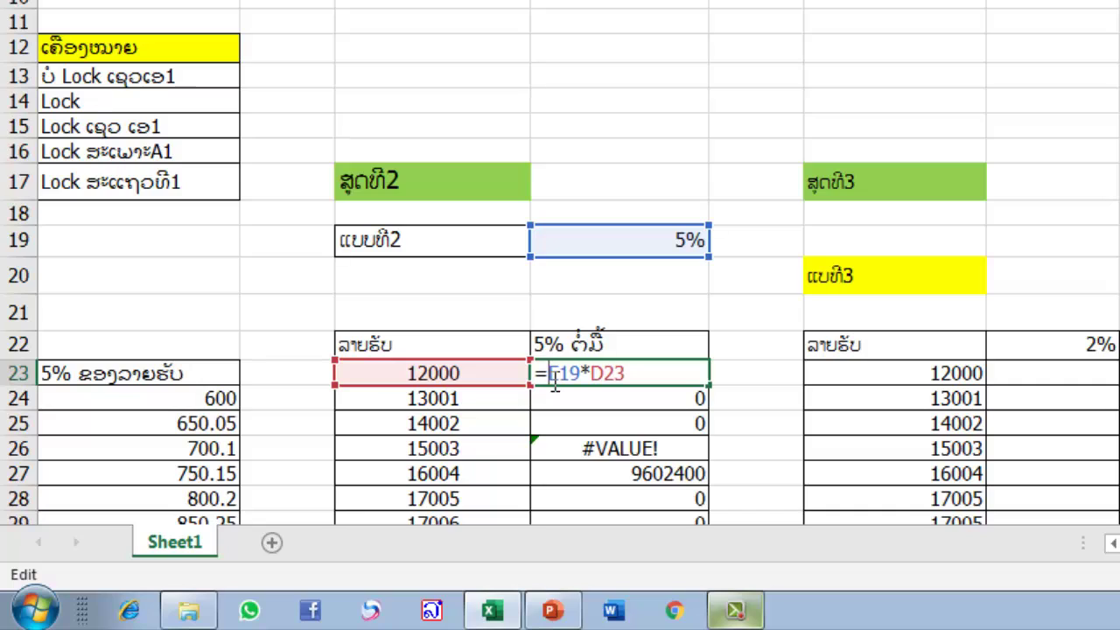
pyautogui.press('F4')
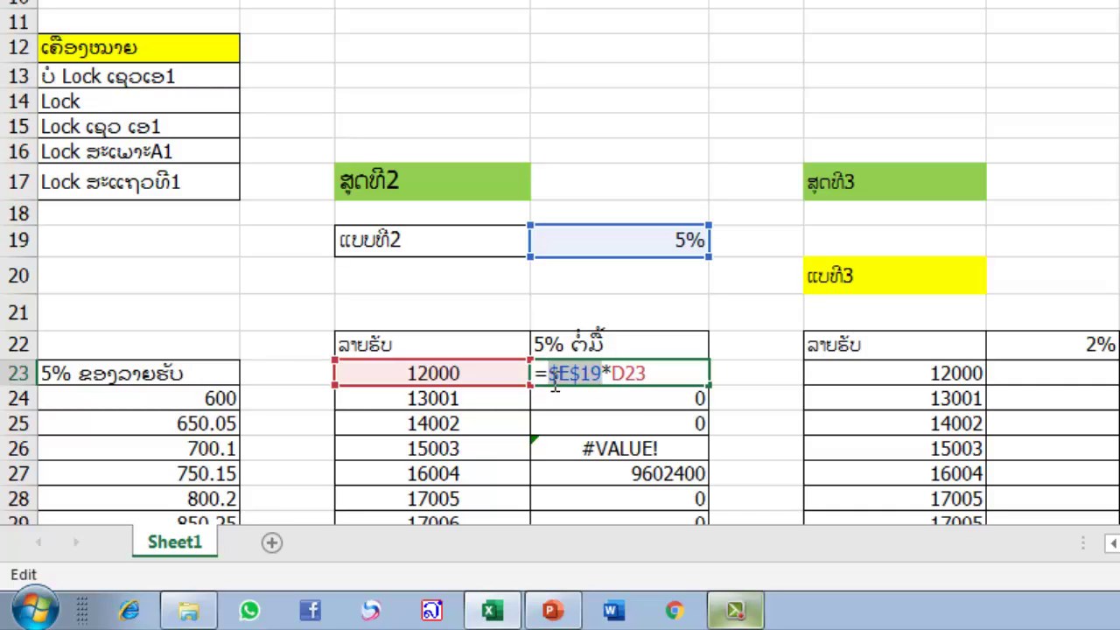
pyautogui.doubleClick(553, 386)
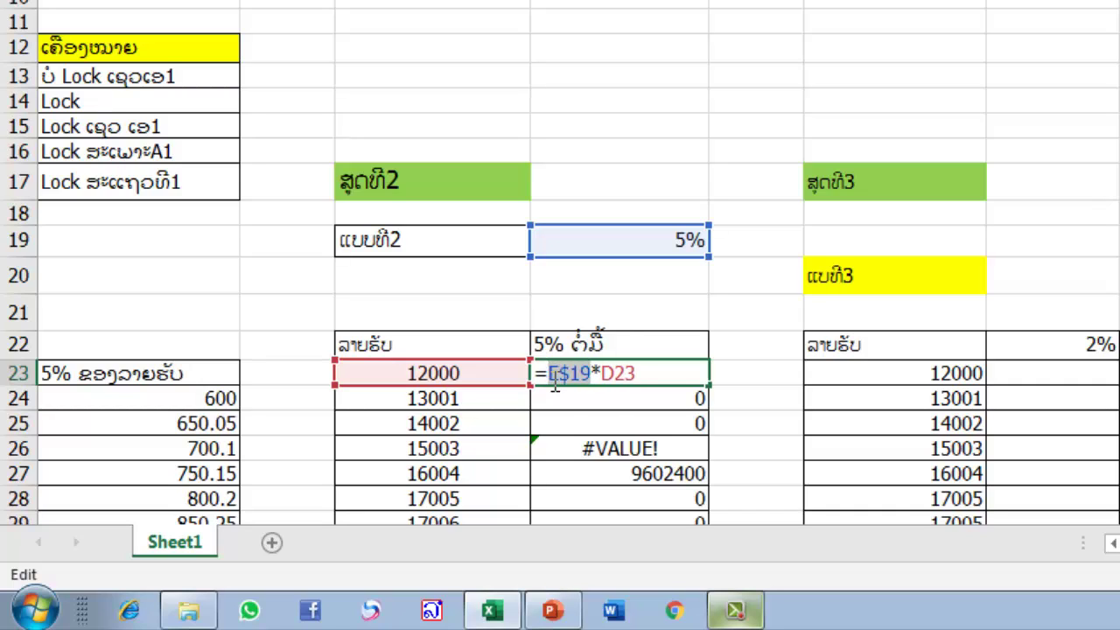
pyautogui.press('F4')
pyautogui.click(704, 380)
pyautogui.press('Return')
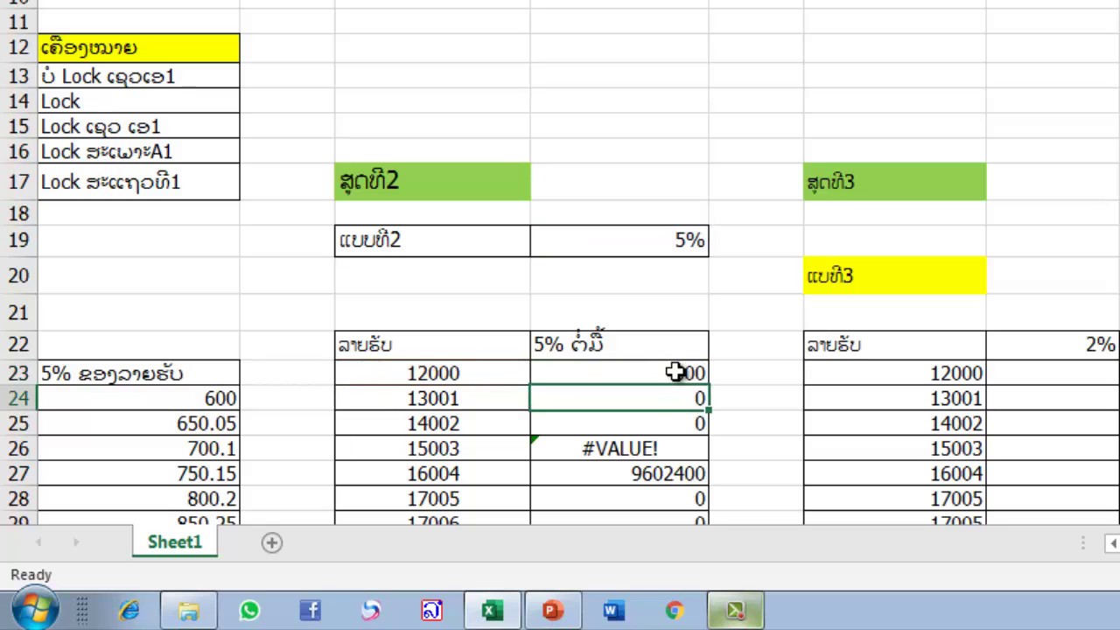
# Try filling the column-locked formula in E23 down the 5% column of the second exercise table
pyautogui.click(693, 376)
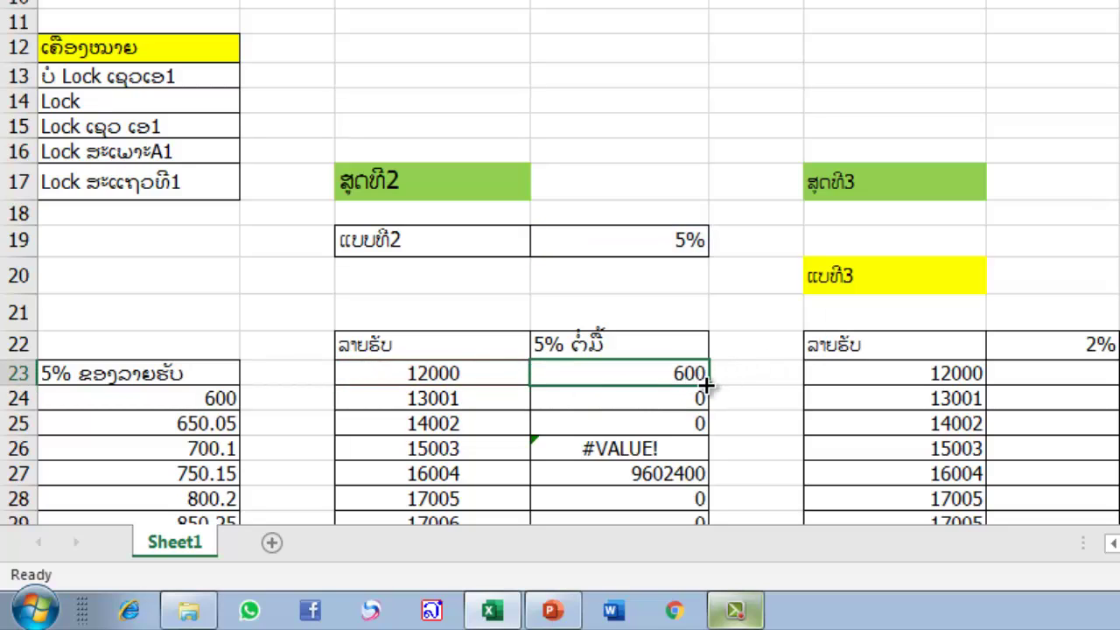
pyautogui.click(710, 385)
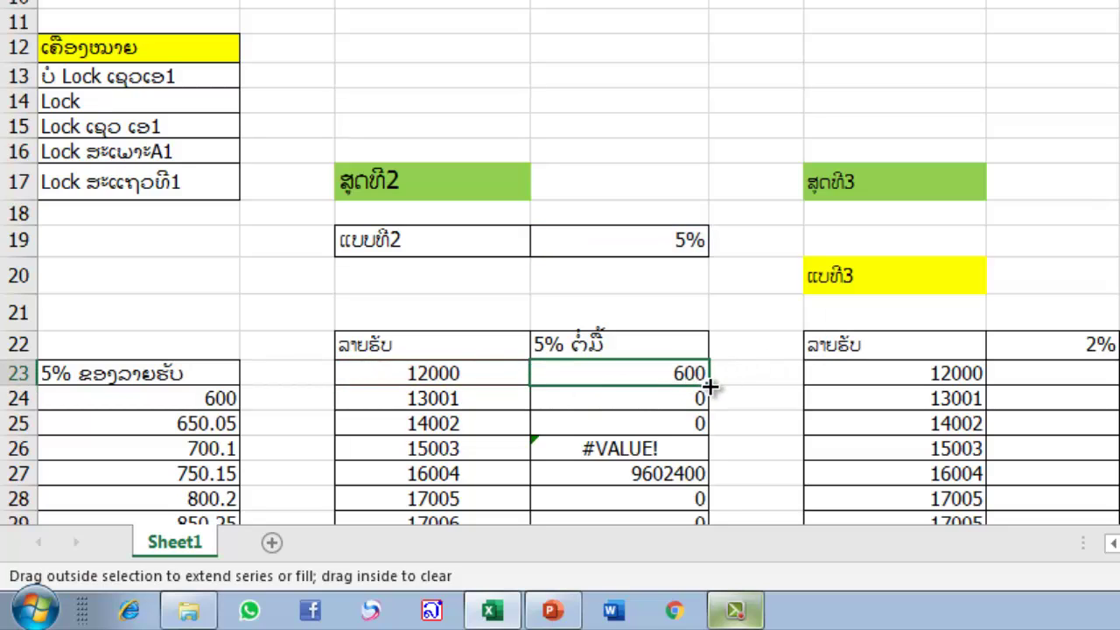
pyautogui.doubleClick(710, 385)
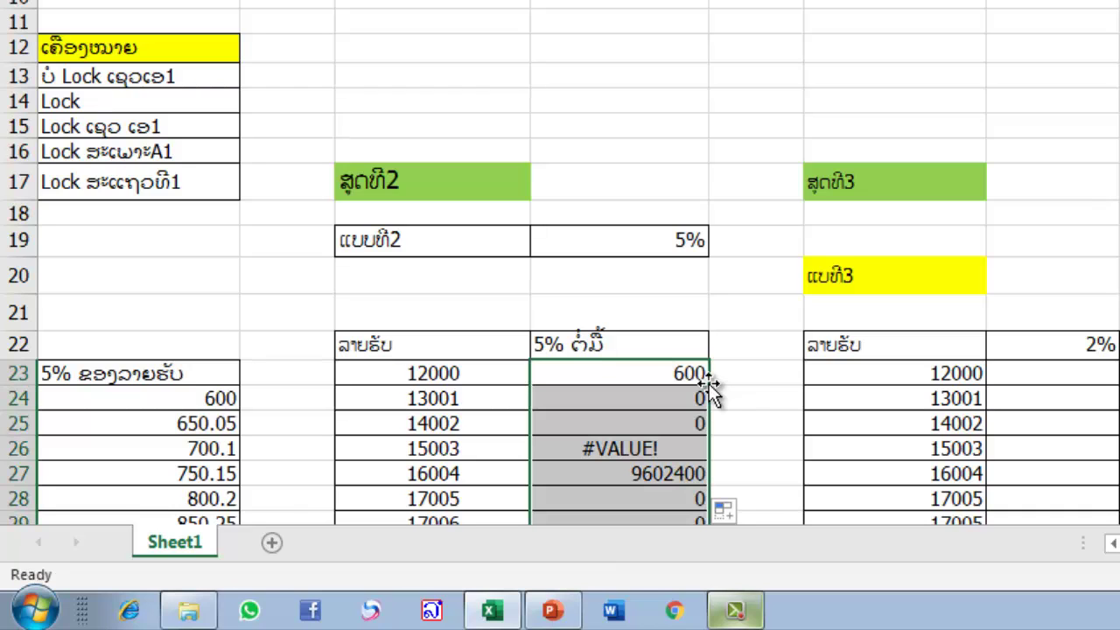
pyautogui.click(709, 384)
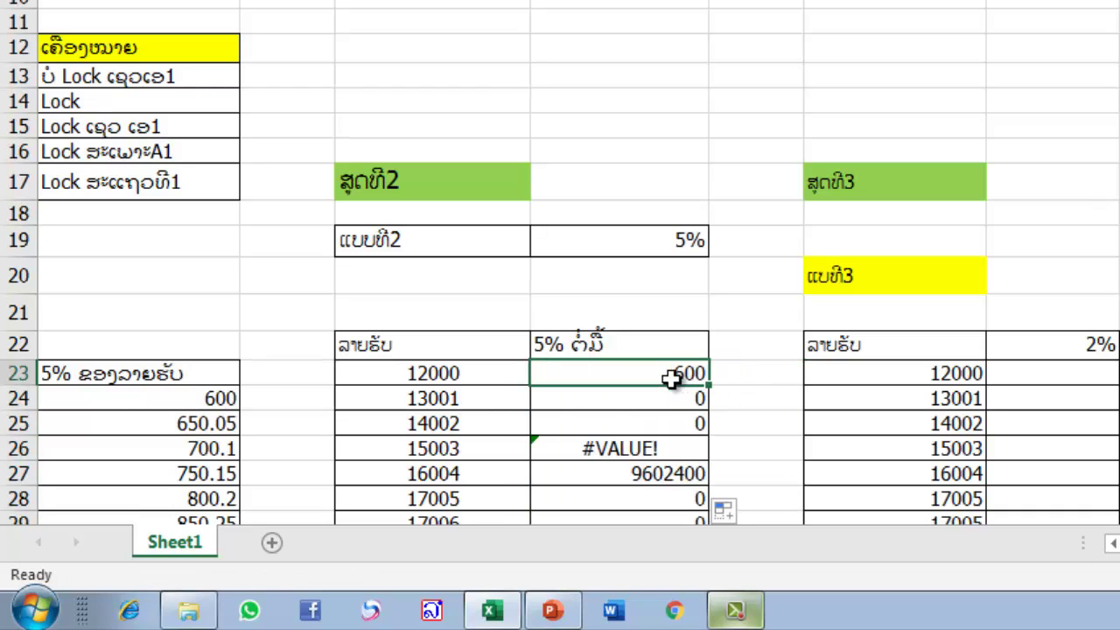
pyautogui.doubleClick(708, 385)
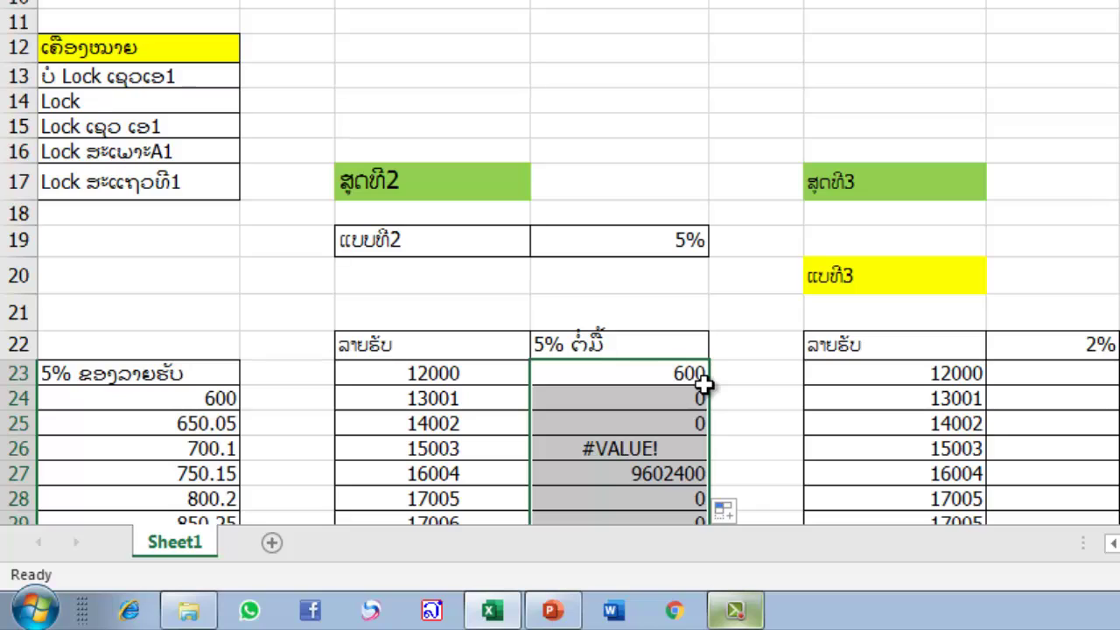
# Change the formula in E23 to =E$19*D23 and fill it down through E38
pyautogui.doubleClick(673, 372)
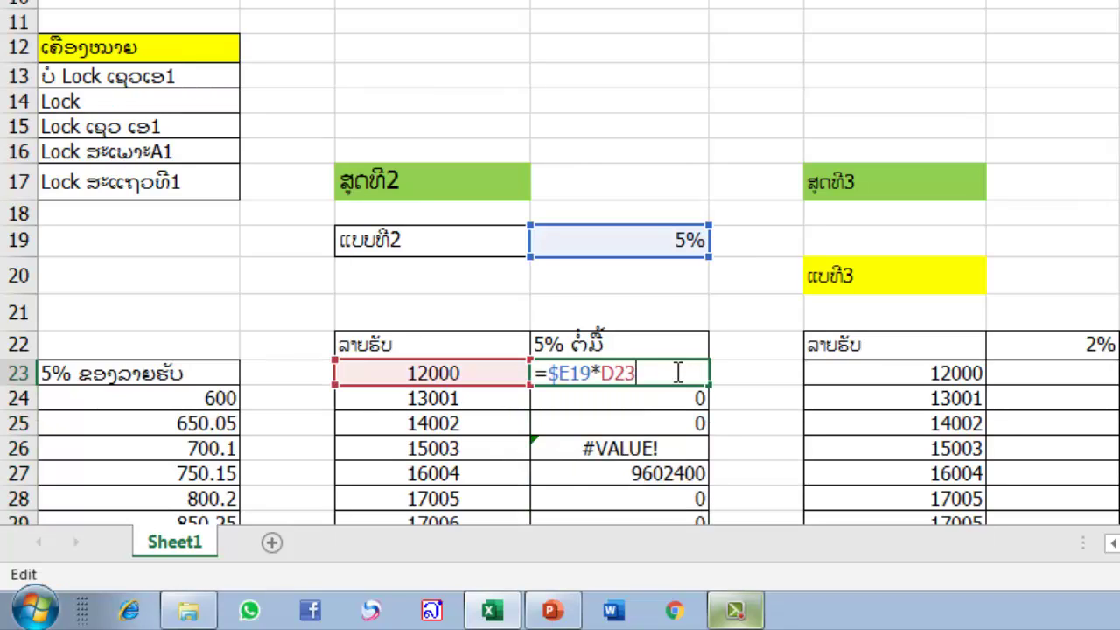
pyautogui.click(564, 371)
pyautogui.press('F4')
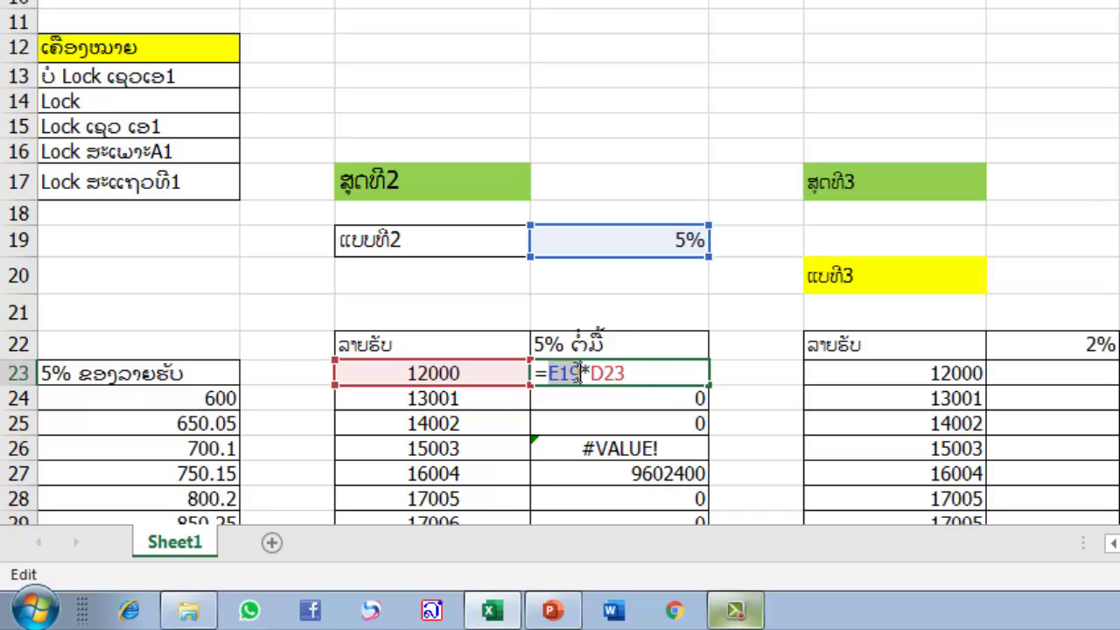
pyautogui.press('F4')
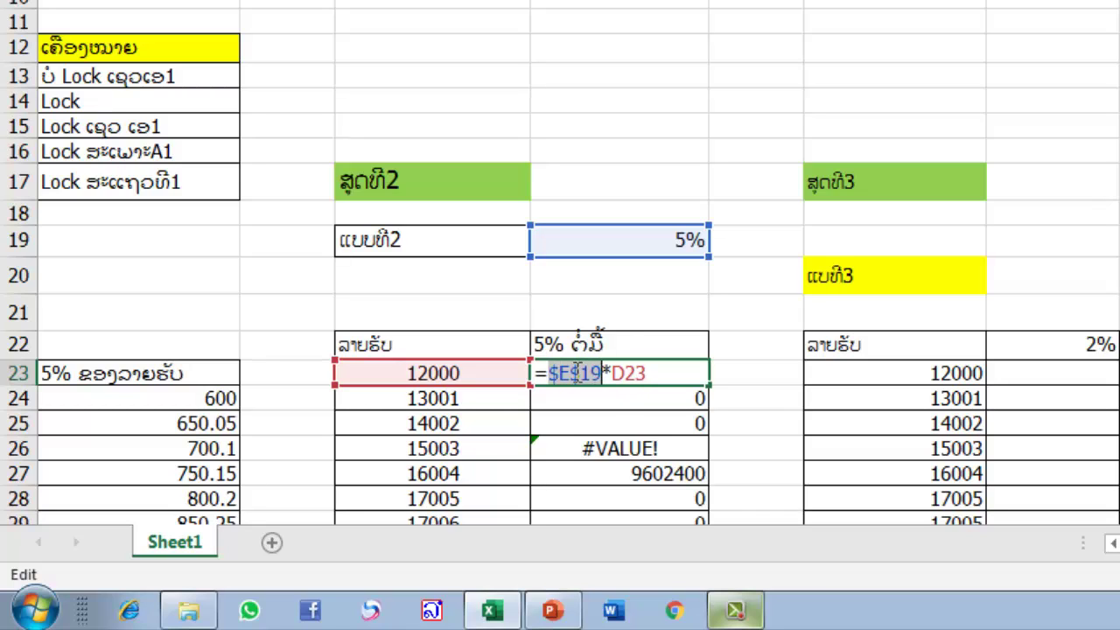
pyautogui.press('F4')
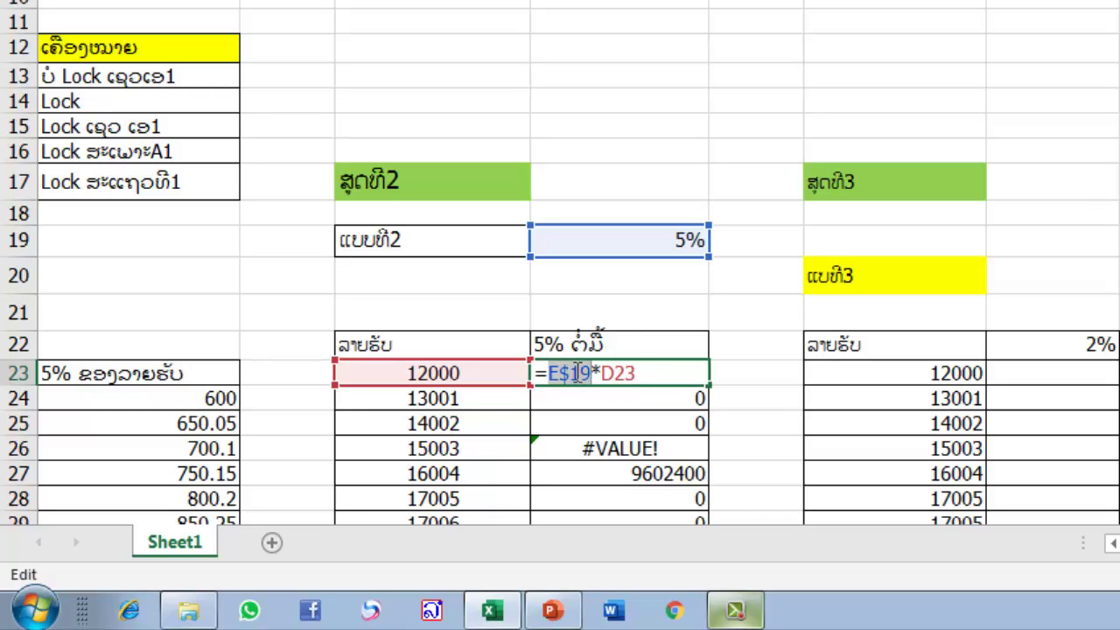
pyautogui.click(659, 374)
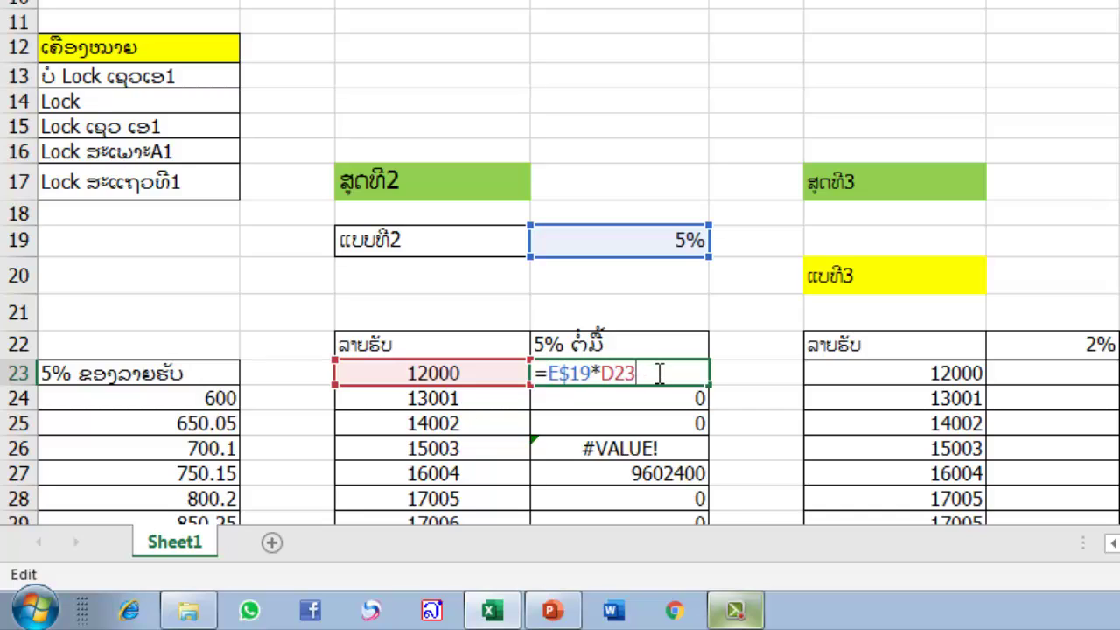
pyautogui.press('Return')
pyautogui.click(699, 371)
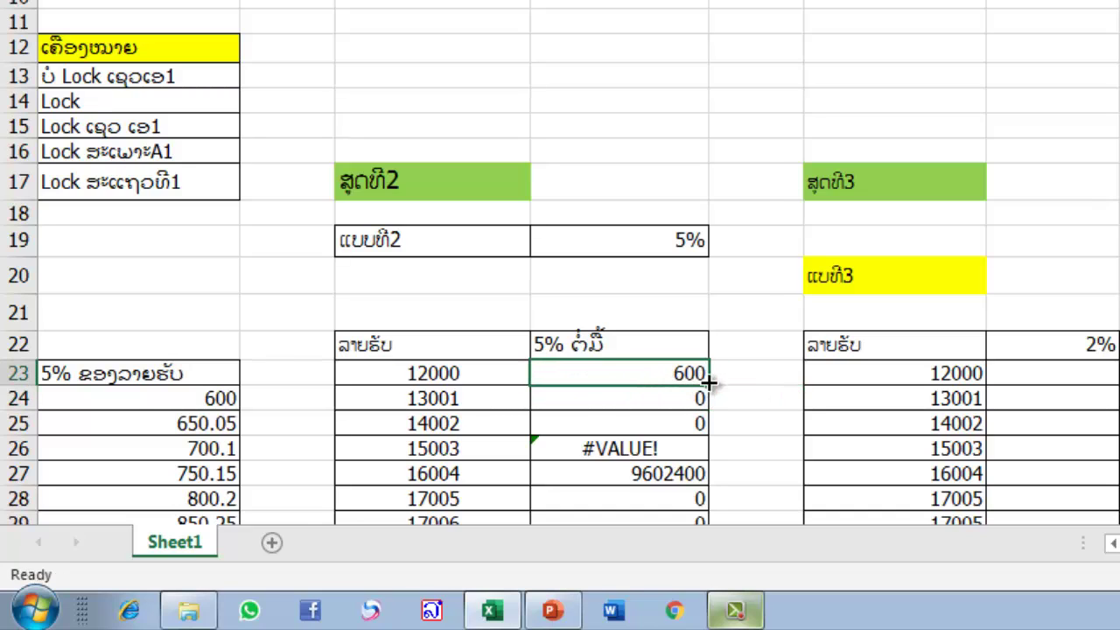
pyautogui.moveTo(711, 384); pyautogui.dragTo(705, 477)
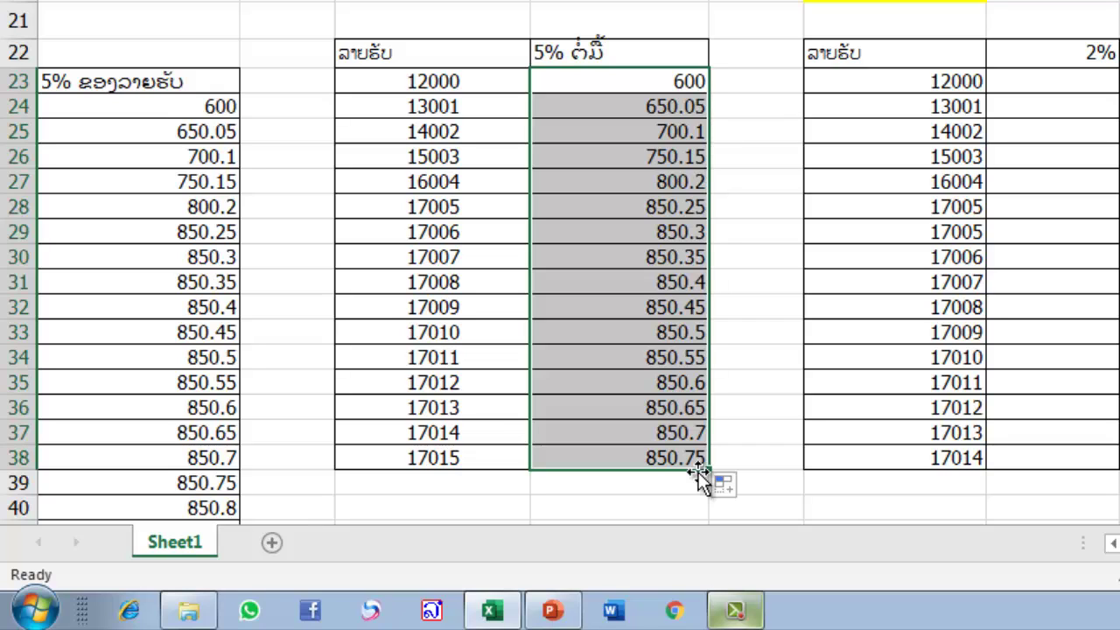
pyautogui.click(626, 94)
pyautogui.click(549, 54)
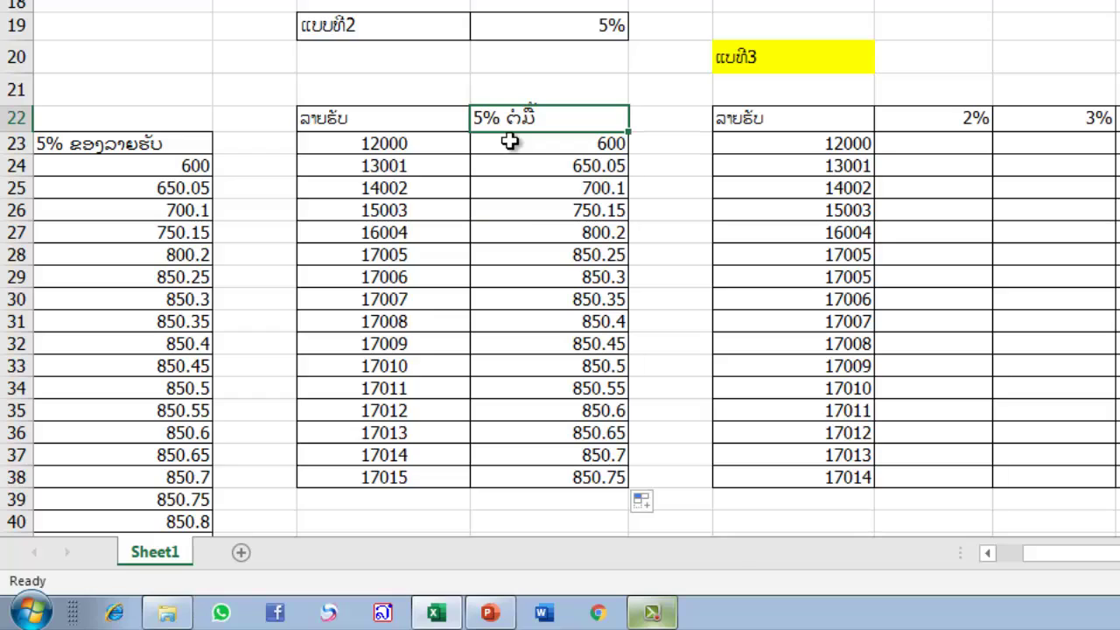
# Set the percentage in E19 to 6% to test the row-locked formulas
pyautogui.click(613, 33)
pyautogui.doubleClick(612, 28)
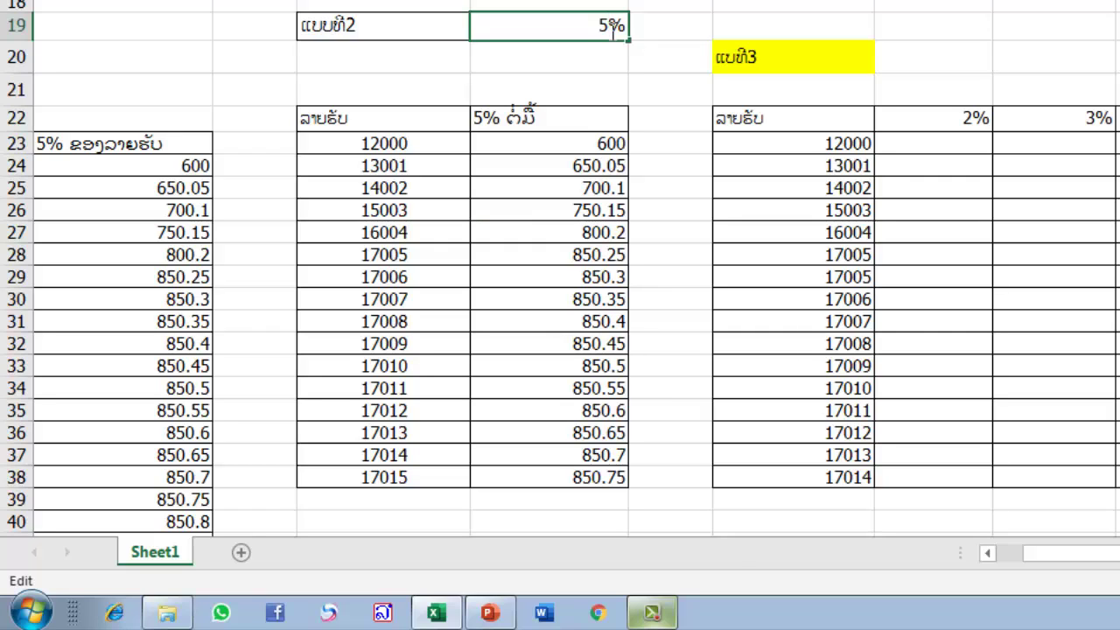
pyautogui.press('BackSpace')
pyautogui.write('6')
pyautogui.press('Return')
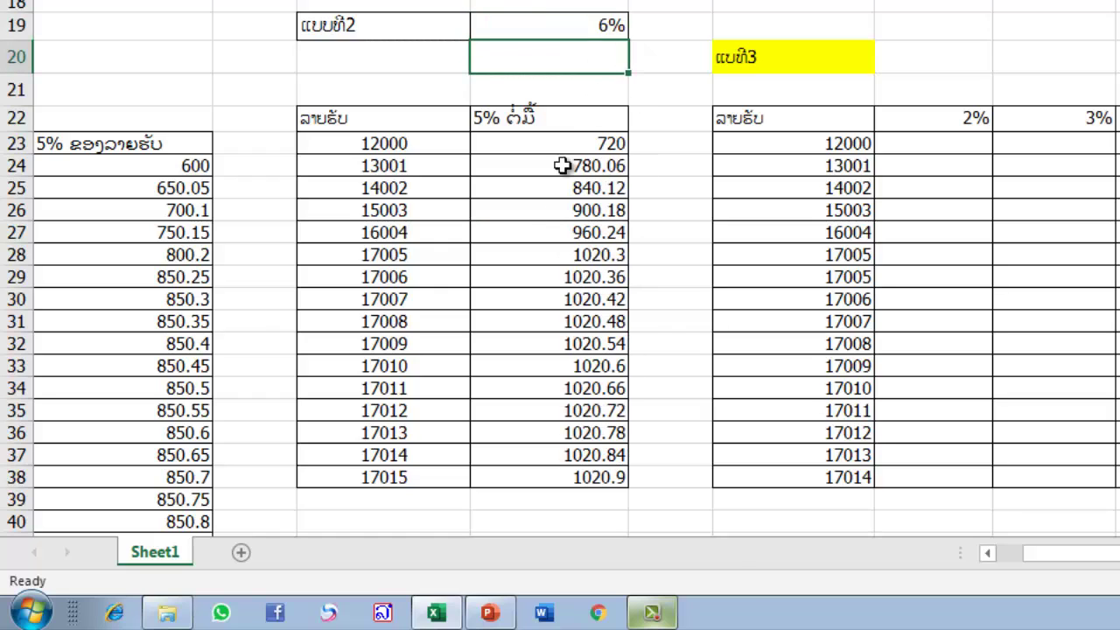
# Set the percentage in E19 to 2% to test the row-locked formulas again
pyautogui.click(610, 25)
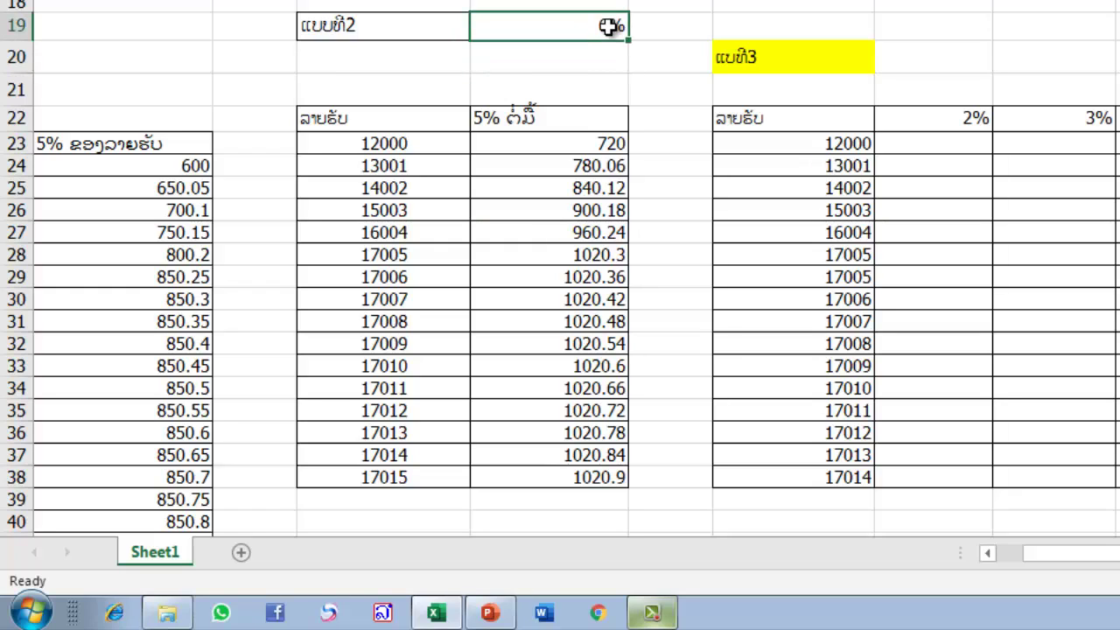
pyautogui.doubleClick(610, 25)
pyautogui.press('BackSpace')
pyautogui.write('2')
pyautogui.press('Return')
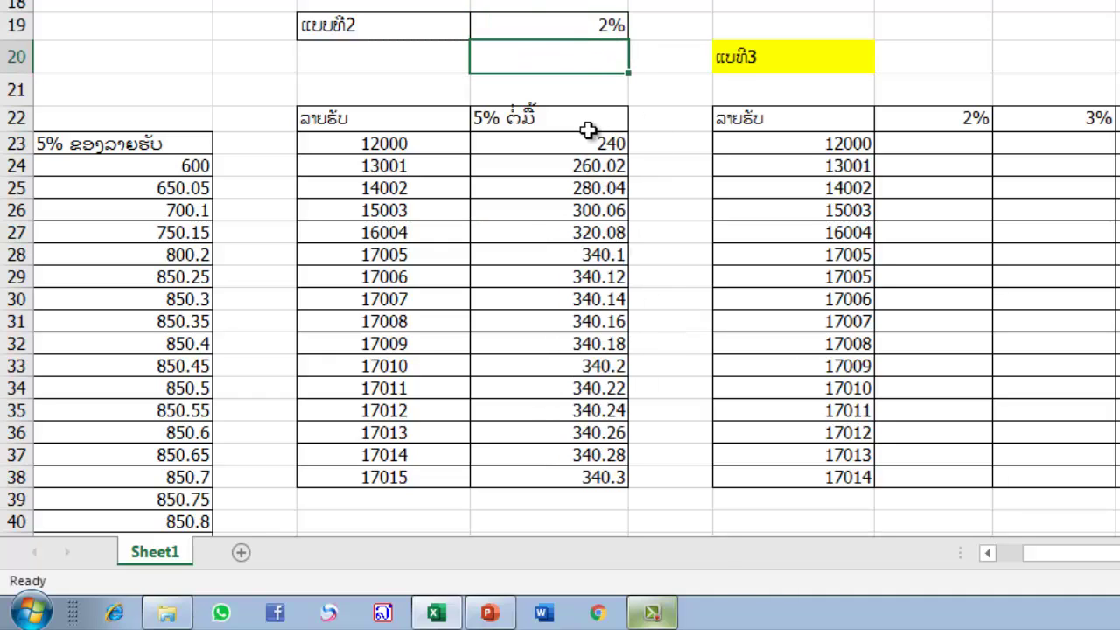
# Show the sheet's formulas to examine the locked E$19 reference in E23:E38, and return to displaying values
pyautogui.click(561, 136)
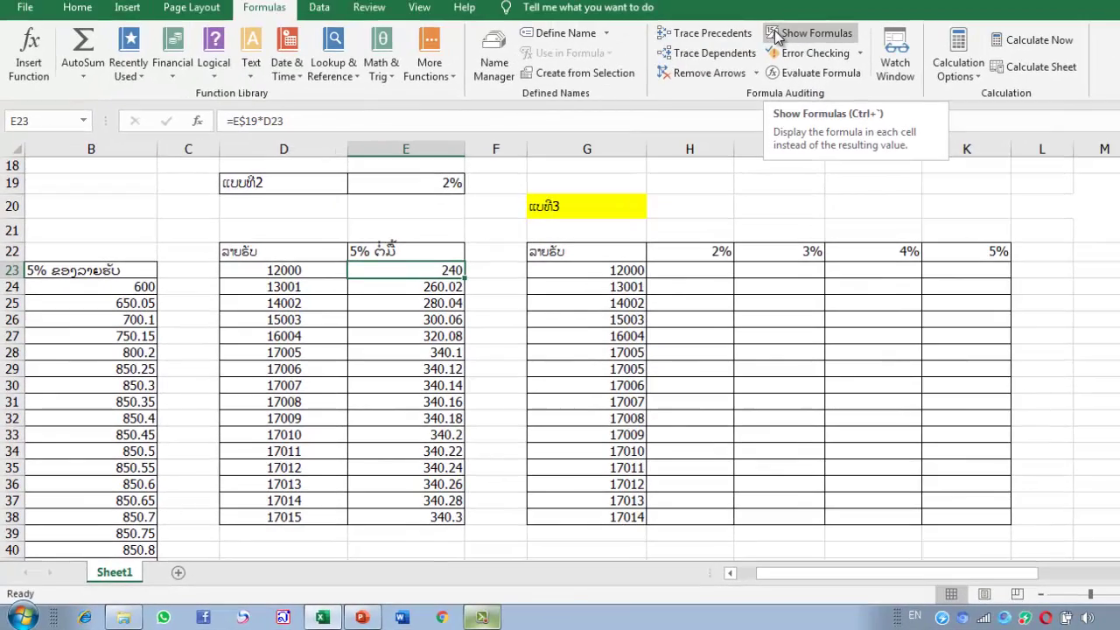
pyautogui.click(776, 37)
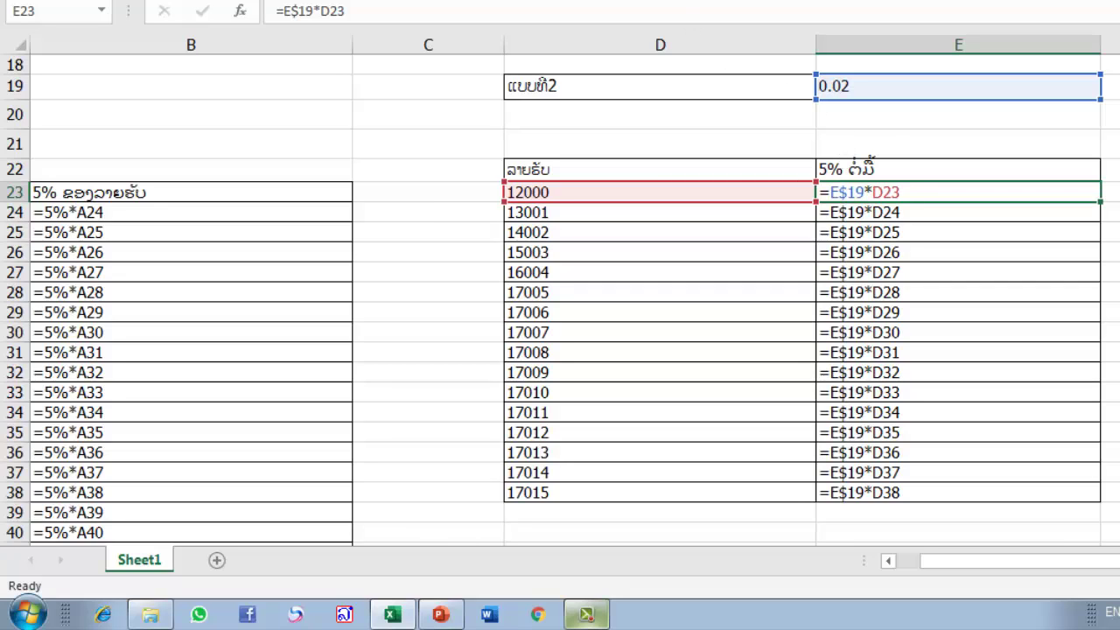
pyautogui.hotkey('ctrl', '`')
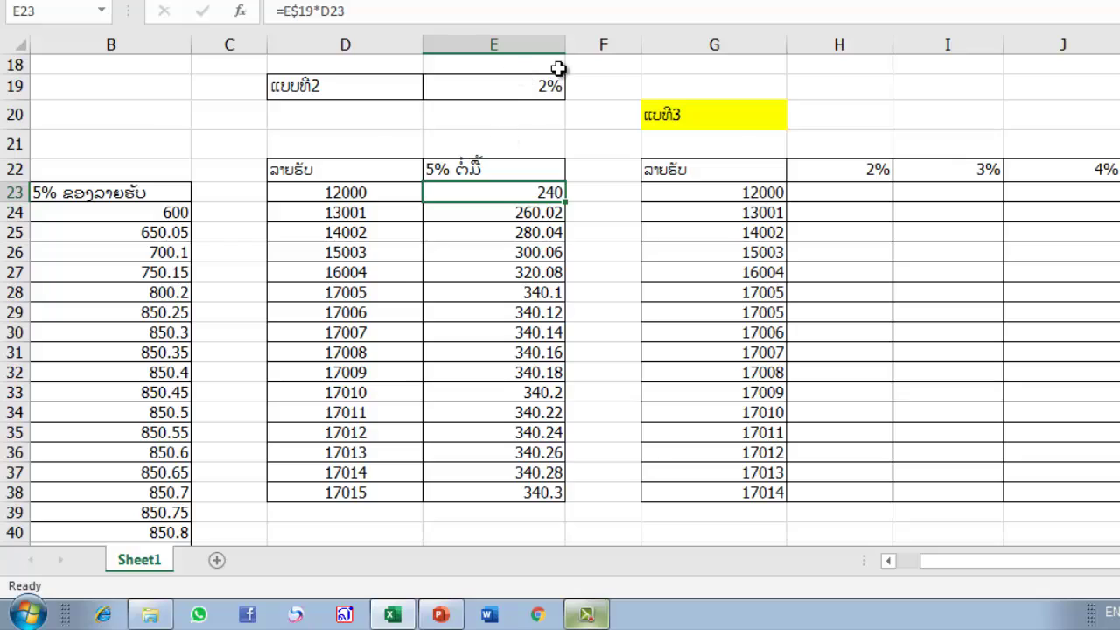
# Set the percentage in E19 to 9% as another test of the row-locked formulas
pyautogui.click(548, 87)
pyautogui.doubleClick(549, 87)
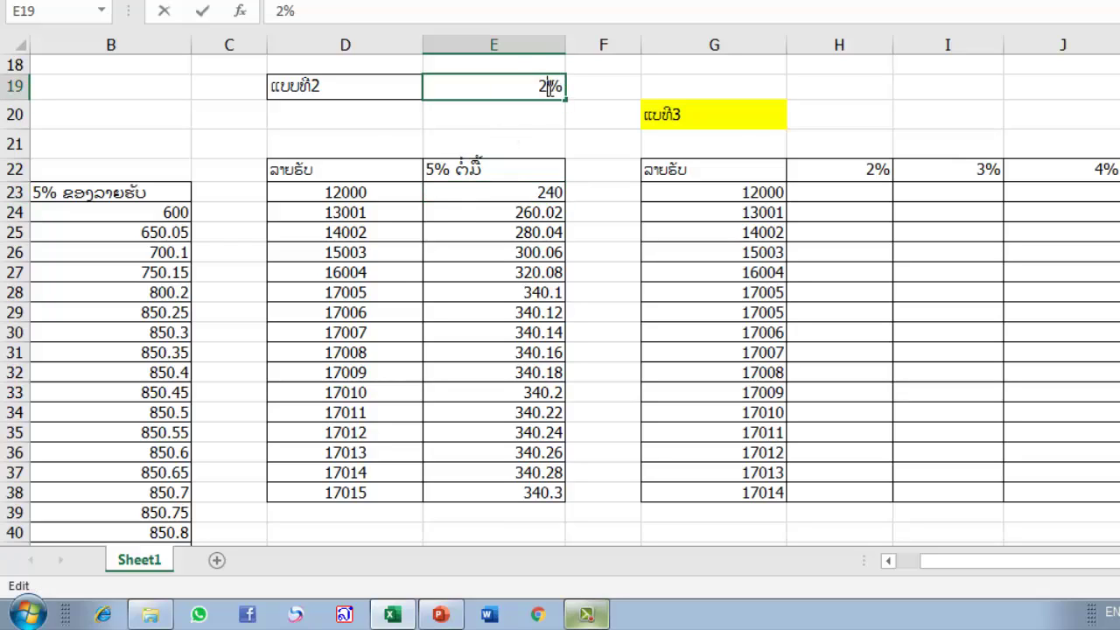
pyautogui.press('BackSpace')
pyautogui.write('9')
pyautogui.press('Return')
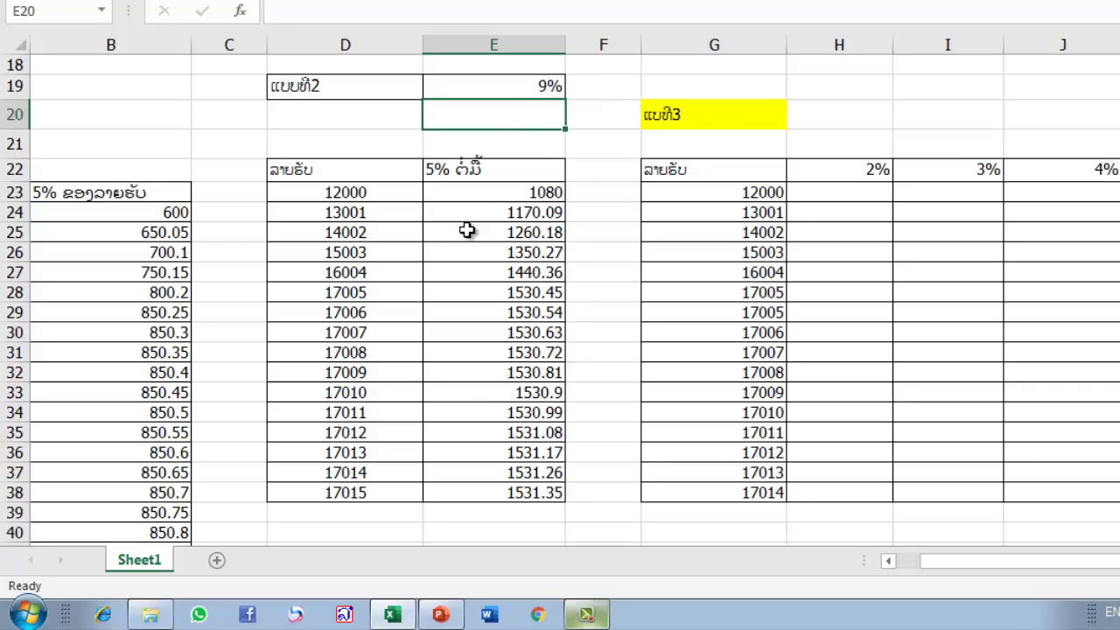
# Set the percentage in E19 to 5%
pyautogui.click(547, 81)
pyautogui.doubleClick(548, 81)
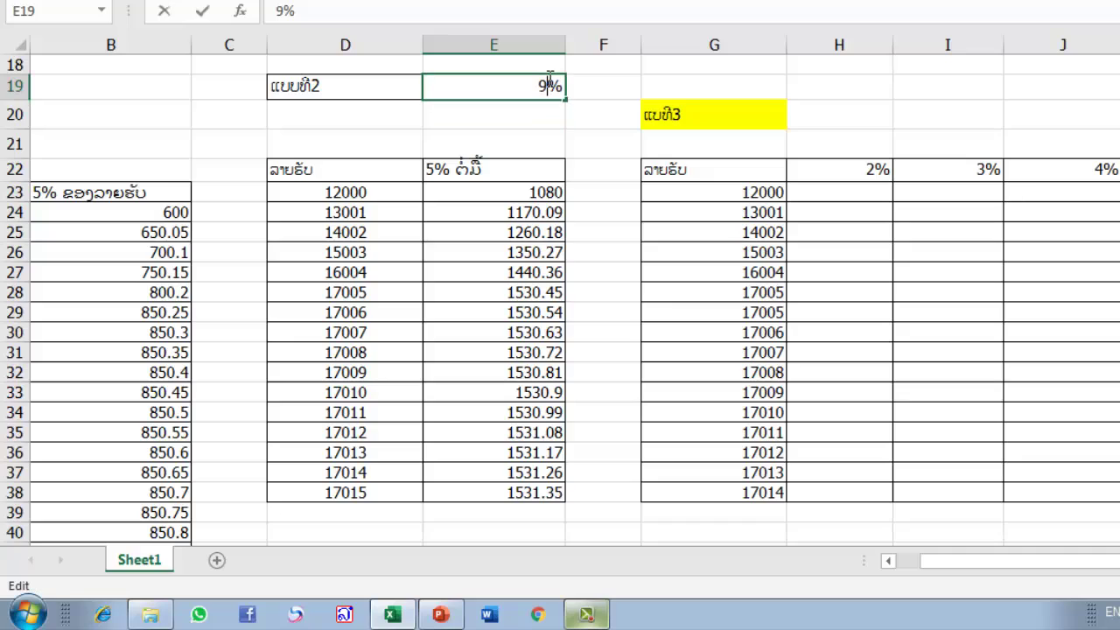
pyautogui.press('BackSpace')
pyautogui.write('5')
pyautogui.press('Return')
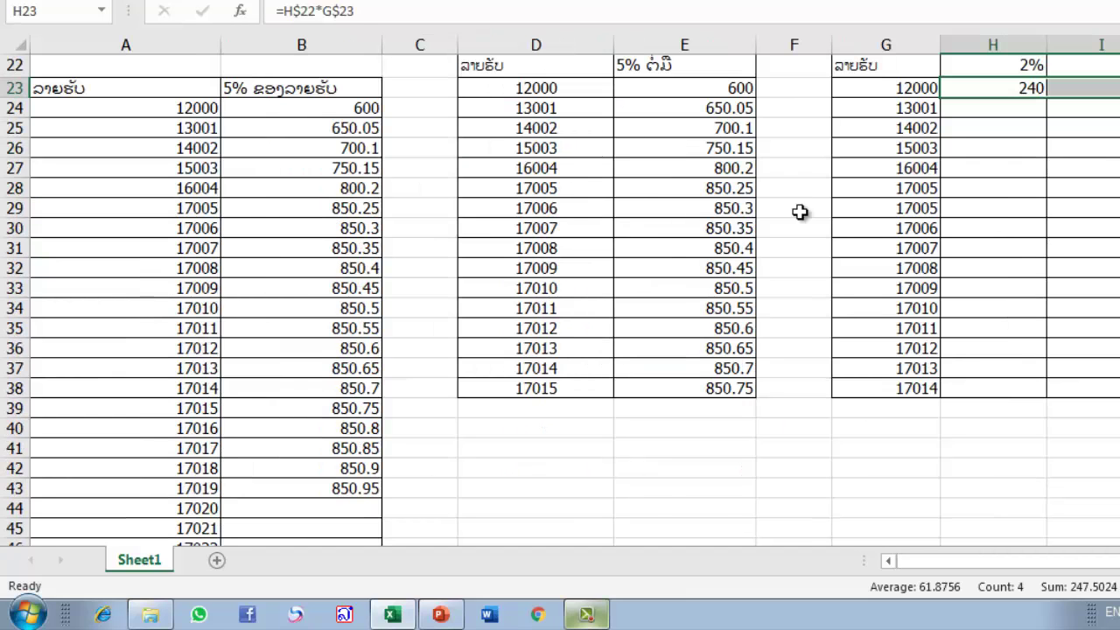